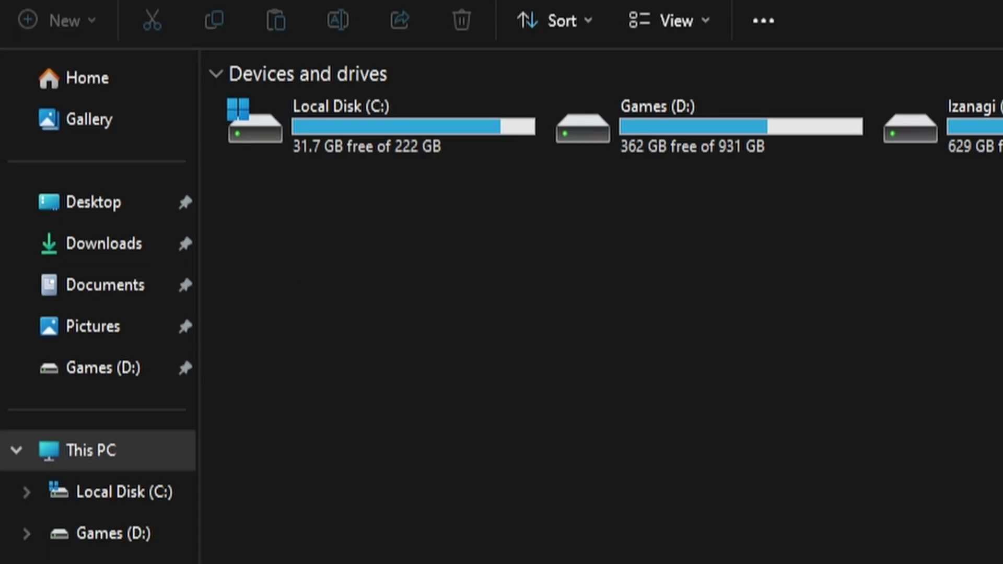
# Create a folder named Anomaly in the root of the Games (D:) drive.
pyautogui.doubleClick(708, 148)
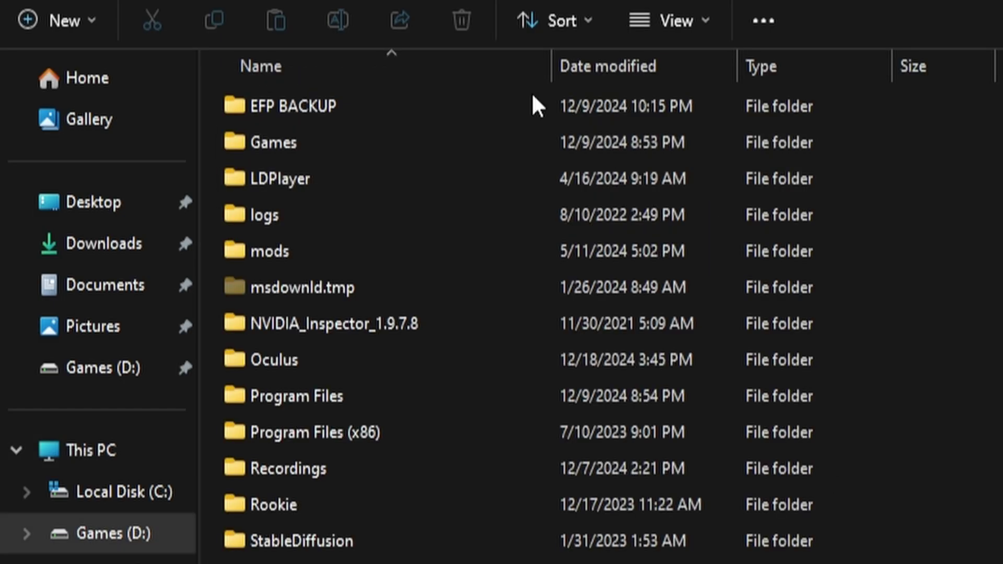
pyautogui.click(392, 139)
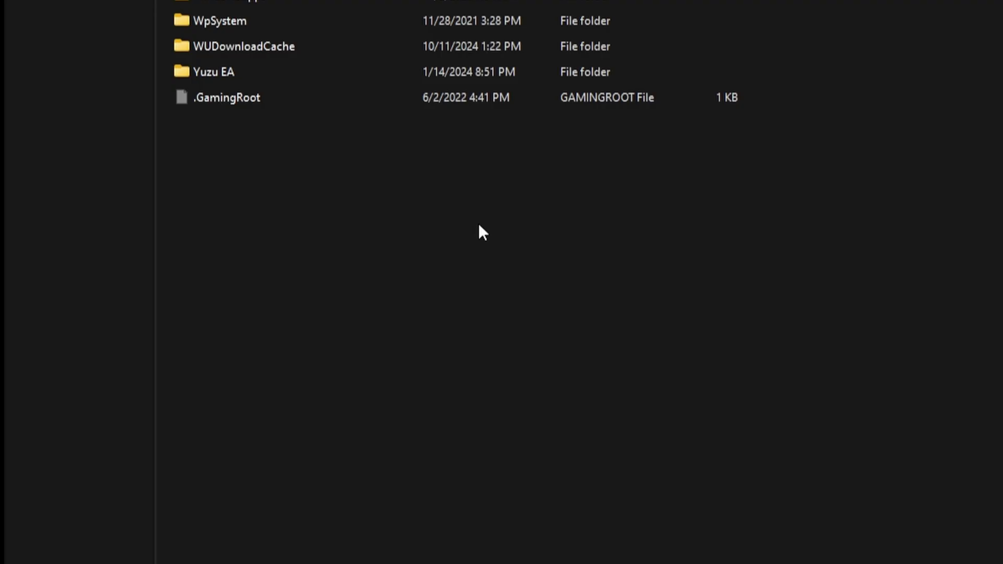
pyautogui.rightClick(478, 223)
pyautogui.moveTo(595, 369)
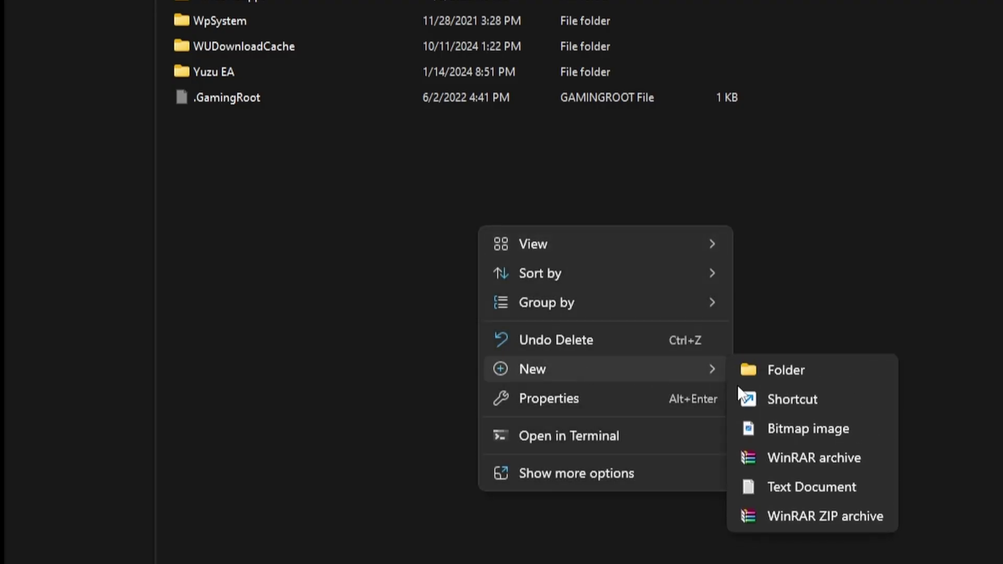
pyautogui.click(826, 381)
pyautogui.write('Anomaly')
pyautogui.press('Return')
# Create a second folder named GAMMA in the root of the Games (D:) drive.
pyautogui.rightClick(442, 297)
pyautogui.moveTo(655, 448)
pyautogui.click(784, 447)
pyautogui.write('GAMA')
pyautogui.press('BackSpace')
pyautogui.write('MA')
pyautogui.press('Return')
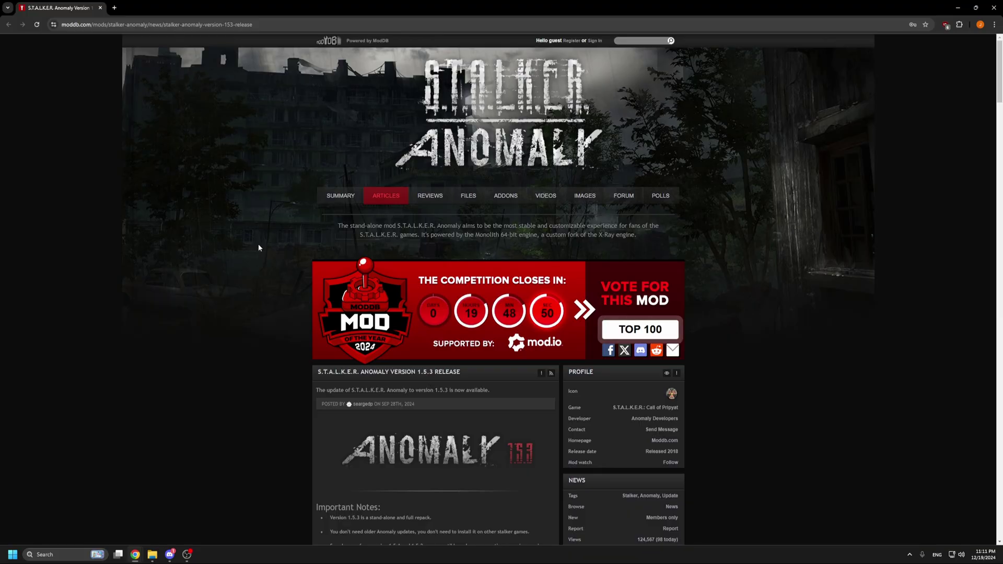
# Download STALKER Anomaly 1.5.3 from its ModDB release page in Chrome, saving Anomaly-1.5.3-Full.2 in D:\Anomaly.
pyautogui.scroll(-20, 258, 244)
pyautogui.scroll(-15, 258, 247)
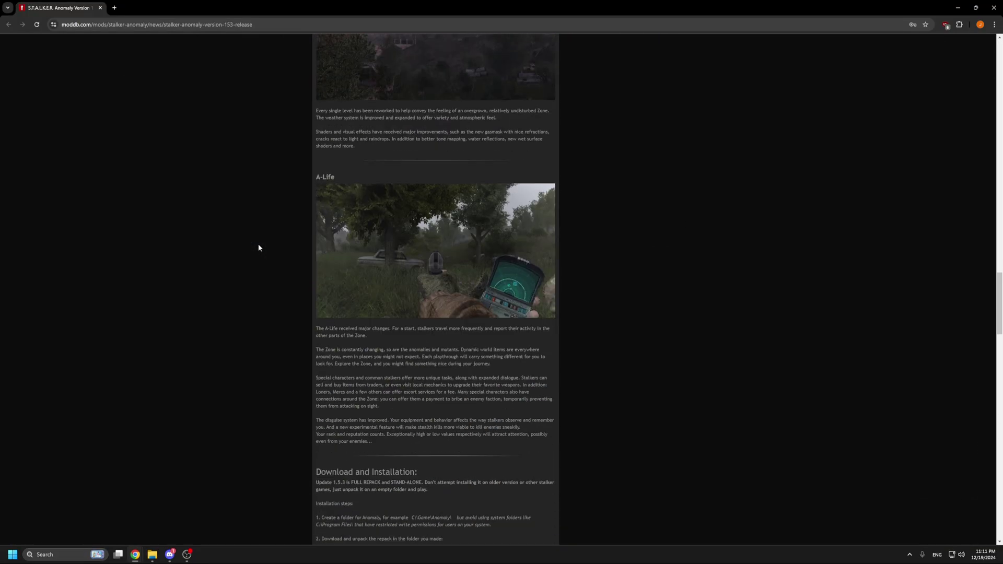
pyautogui.click(441, 288)
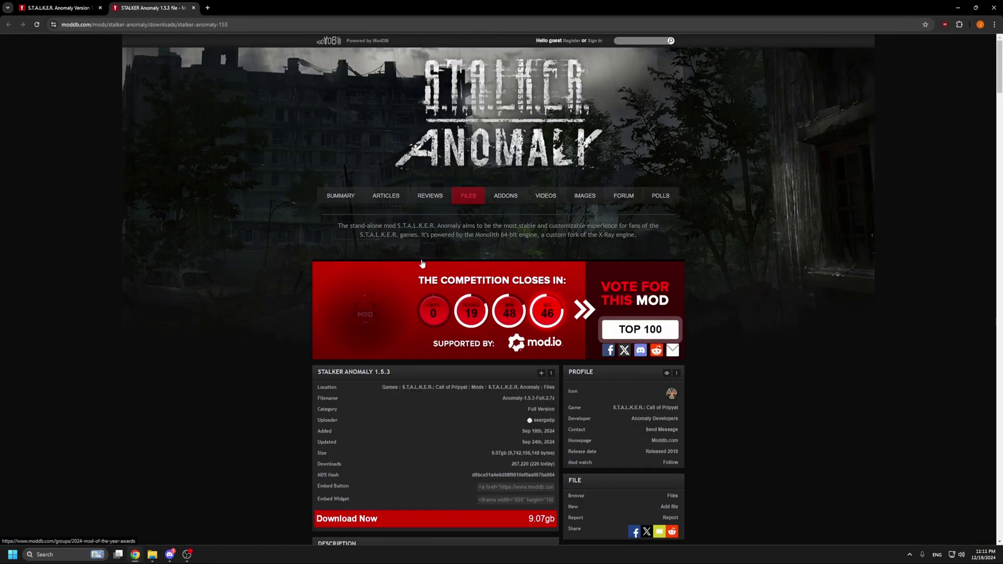
pyautogui.scroll(-2, 480, 284)
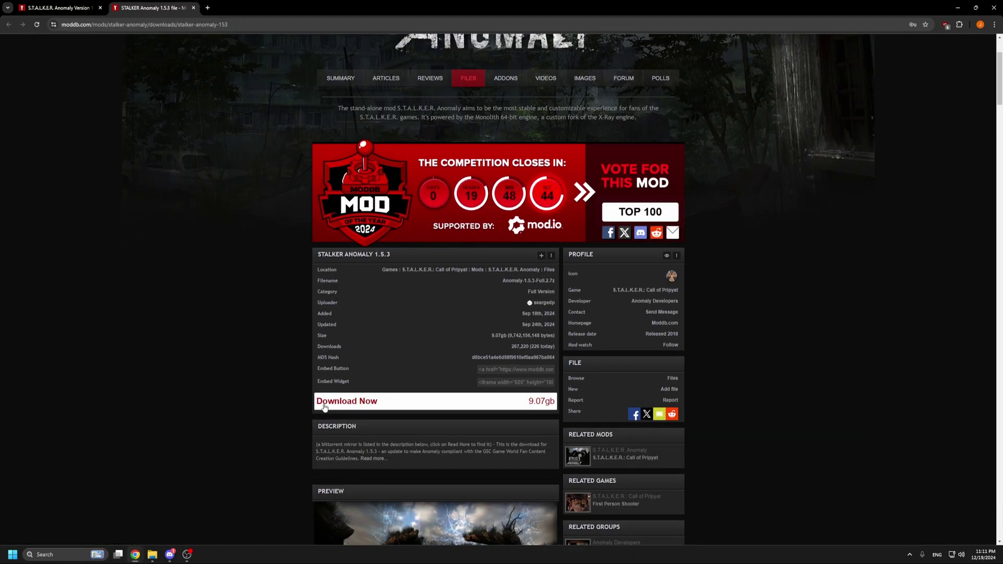
pyautogui.click(332, 405)
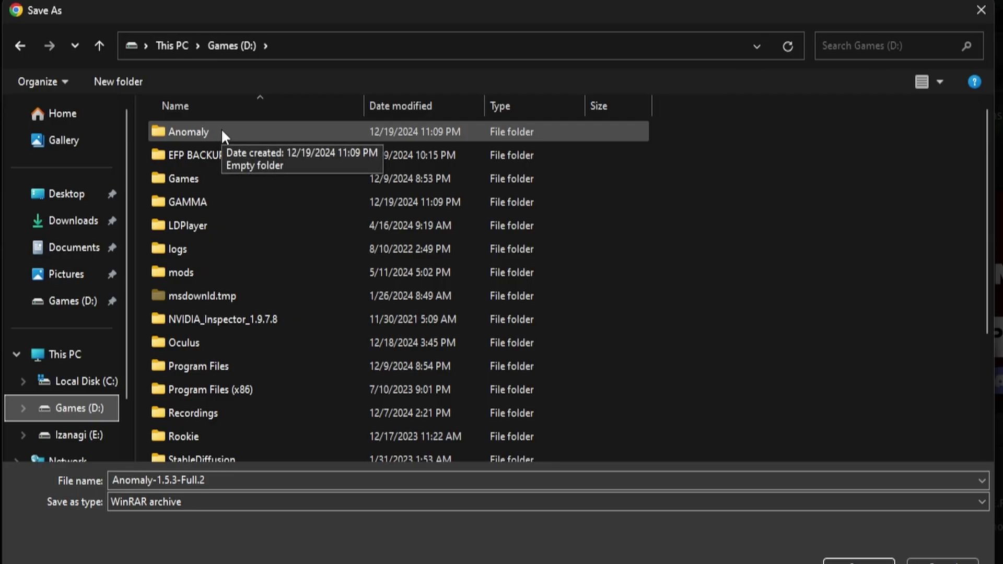
pyautogui.doubleClick(222, 133)
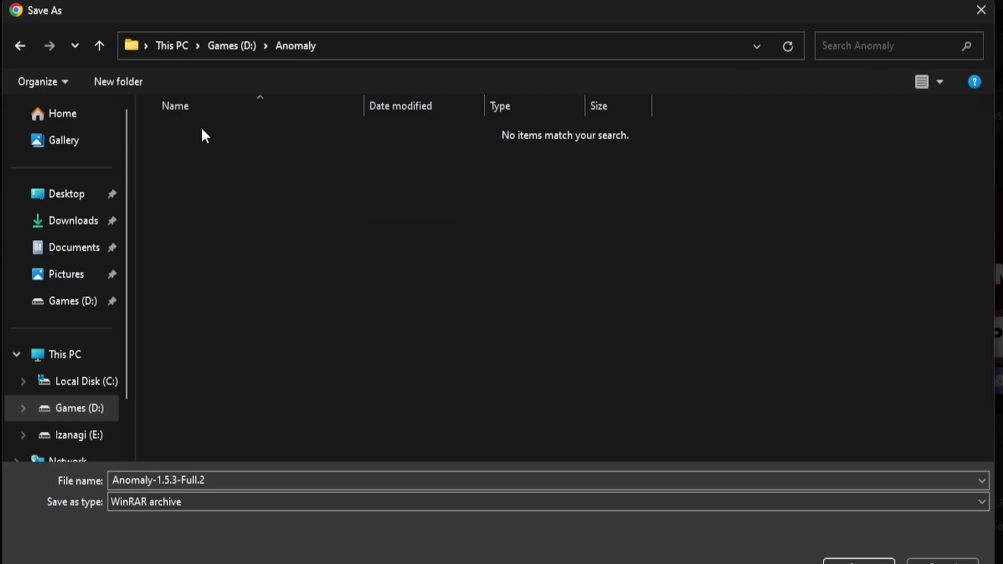
pyautogui.press('Return')
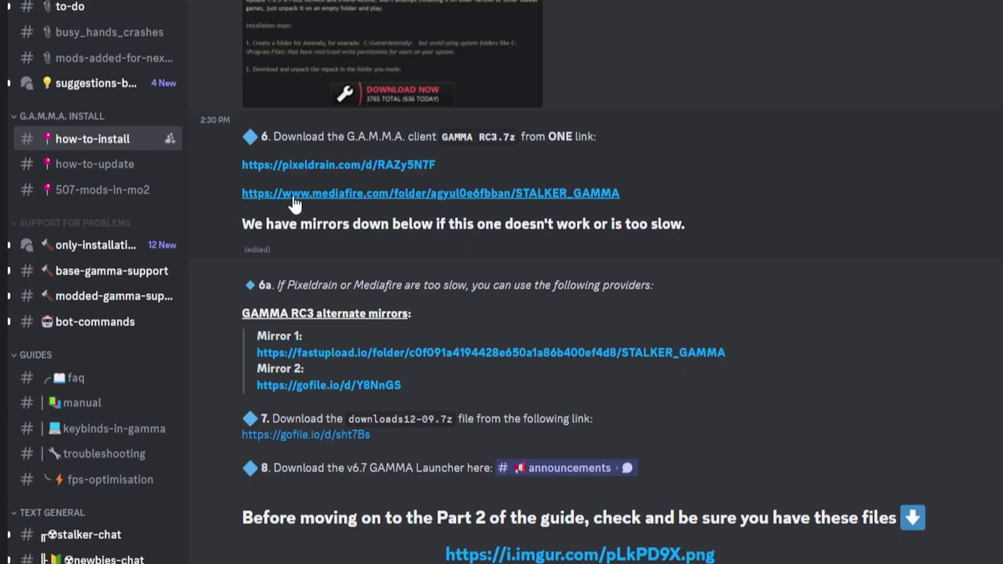
# Download GAMMA RC3 through the MediaFire link in Discord's how-to-install channel, saving the archive in D:\GAMMA.
pyautogui.click(301, 194)
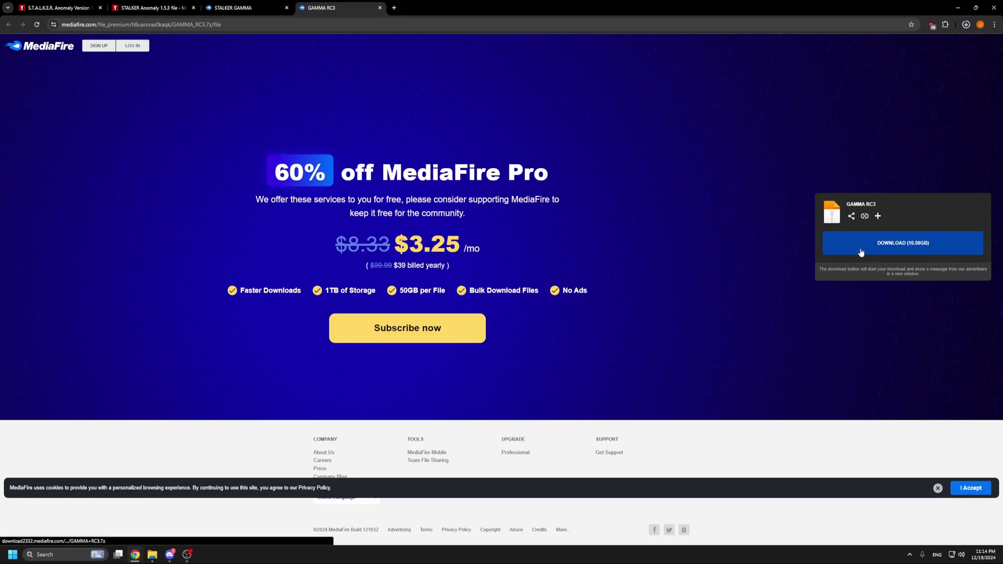
pyautogui.click(861, 252)
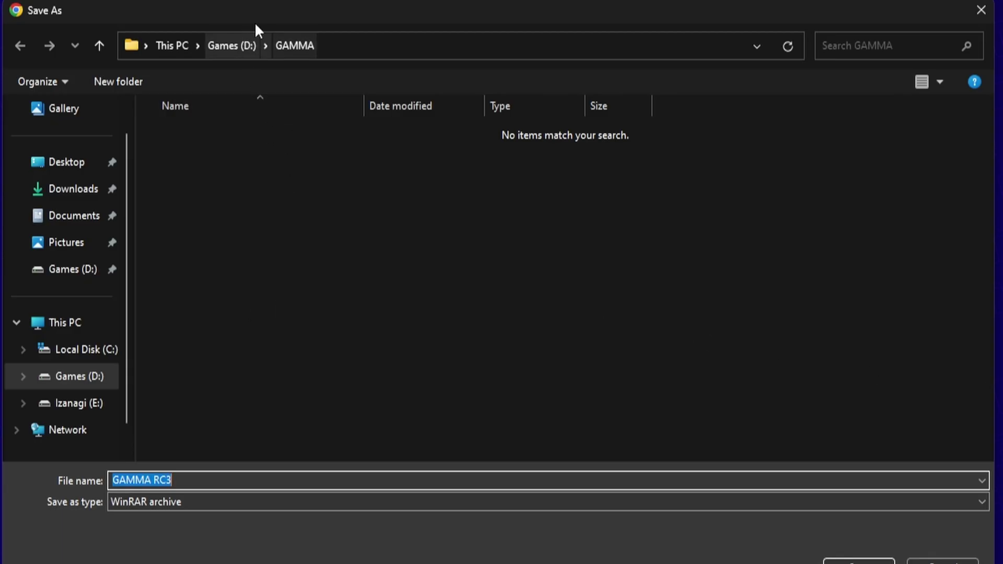
pyautogui.click(341, 51)
pyautogui.click(801, 467)
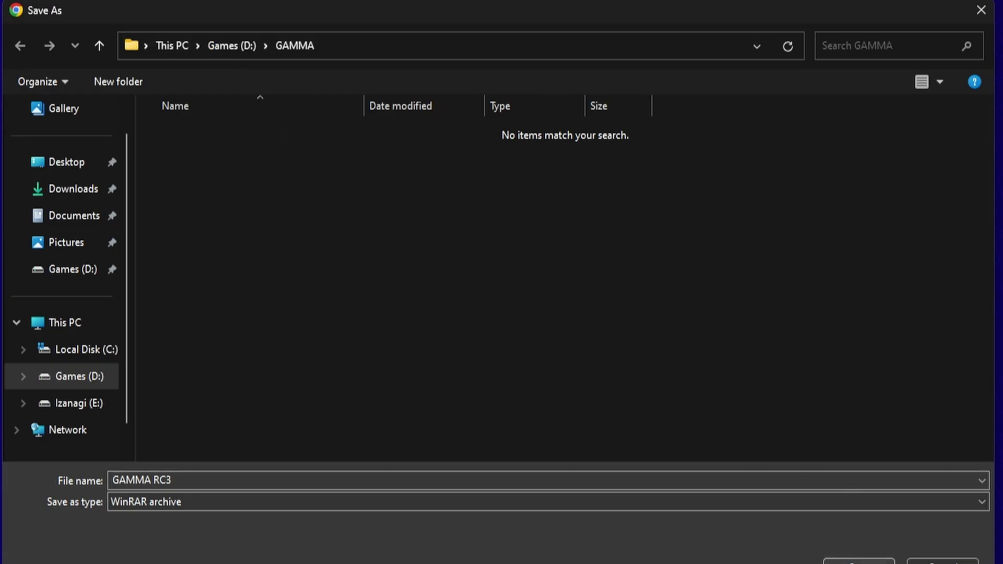
pyautogui.click(859, 562)
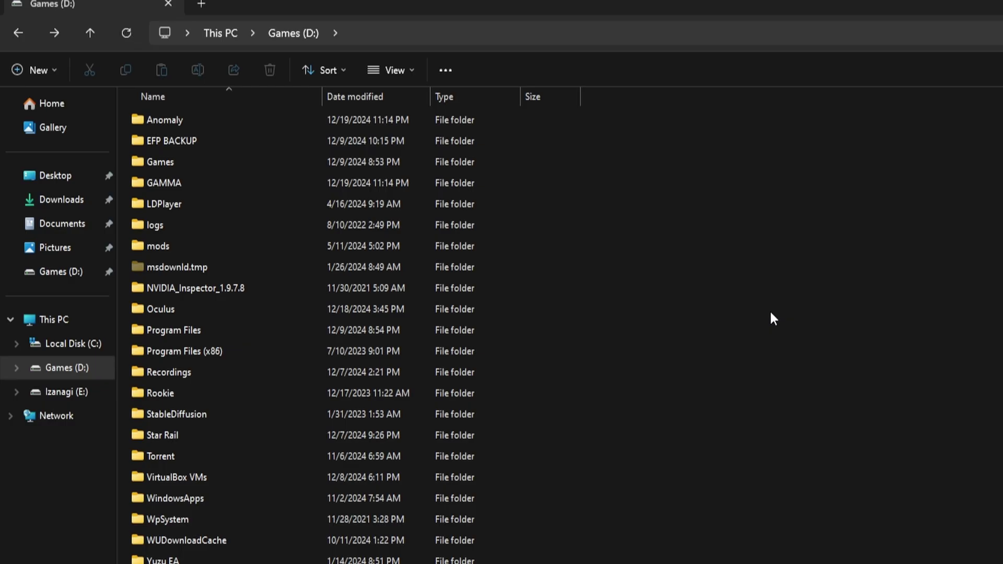
# In File Explorer, extract the Anomaly-1.5.3-Full.2 archive directly into D:\Anomaly with 7-Zip.
pyautogui.click(244, 120)
pyautogui.doubleClick(244, 120)
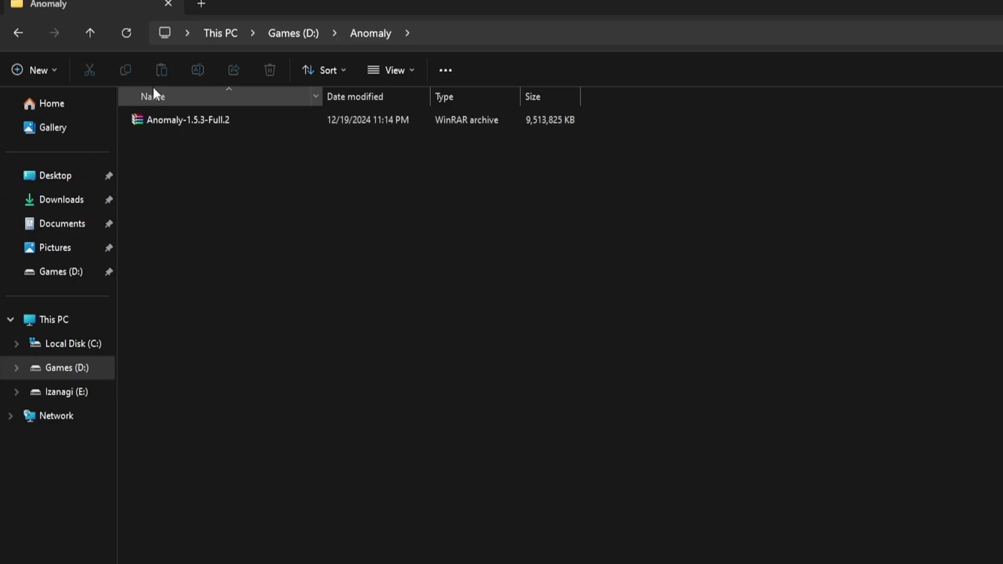
pyautogui.rightClick(199, 124)
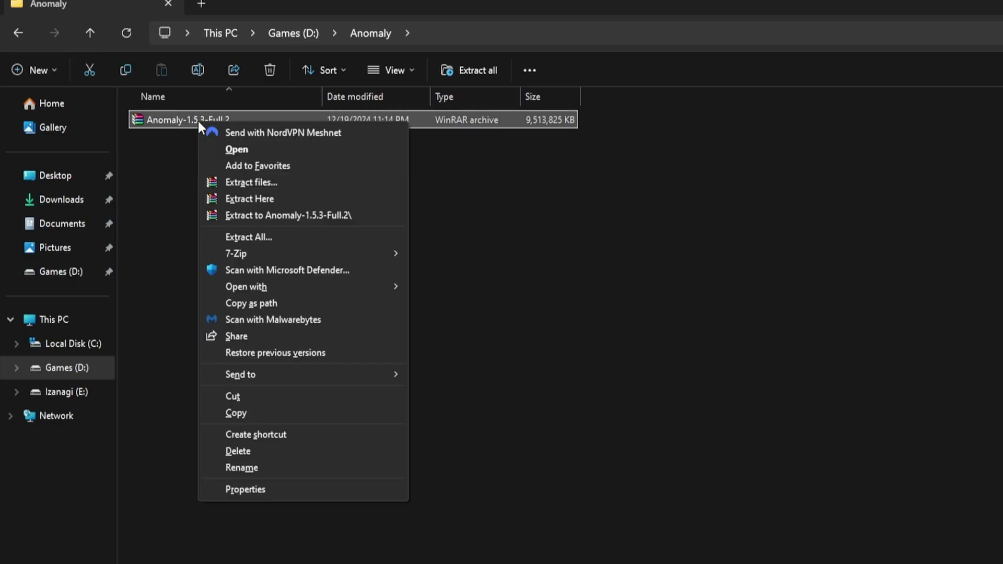
pyautogui.moveTo(249, 254)
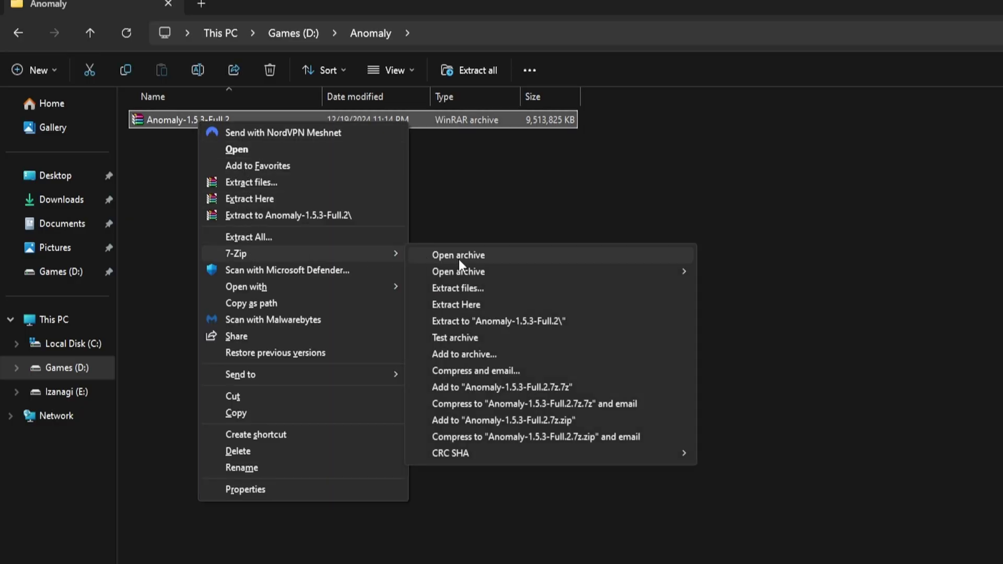
pyautogui.click(463, 307)
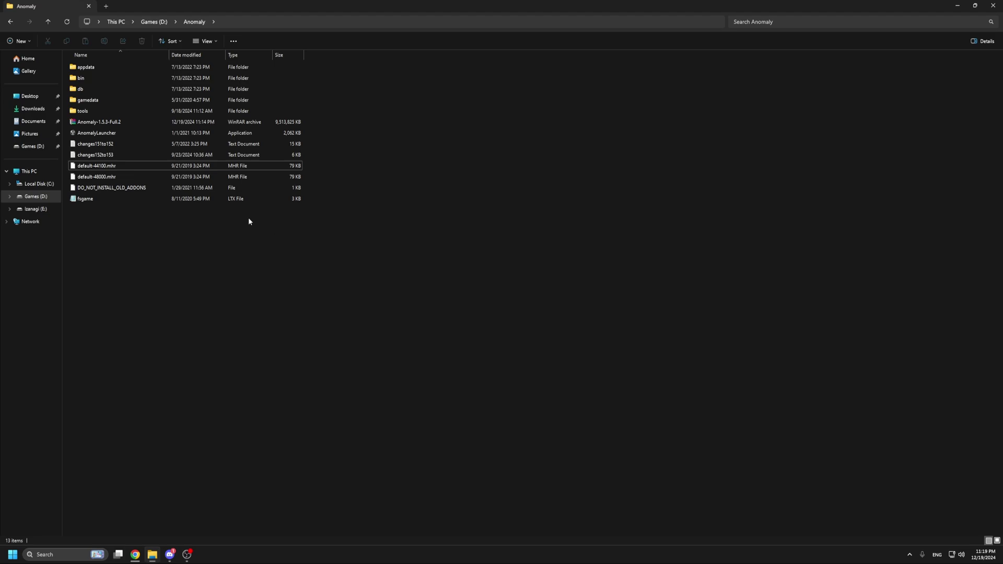
# Start S.T.A.L.K.E.R. Anomaly once through AnomalyLauncher and exit from its main menu back to Windows.
pyautogui.doubleClick(116, 133)
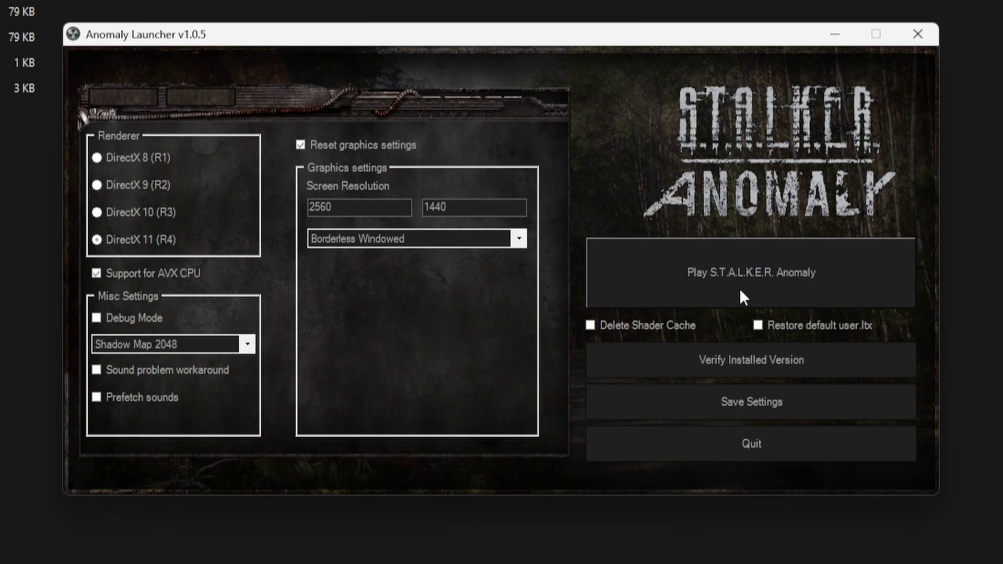
pyautogui.click(735, 272)
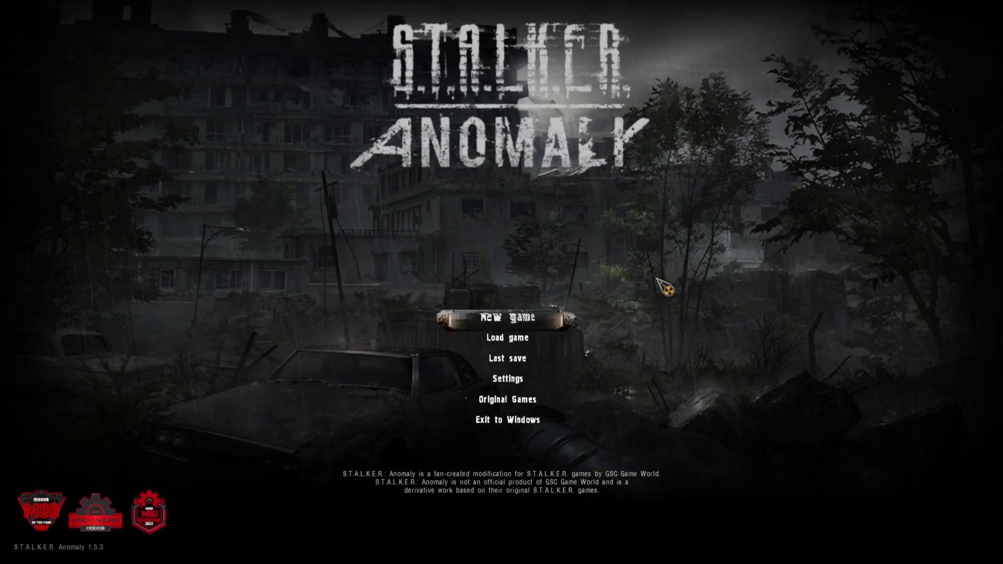
pyautogui.click(520, 424)
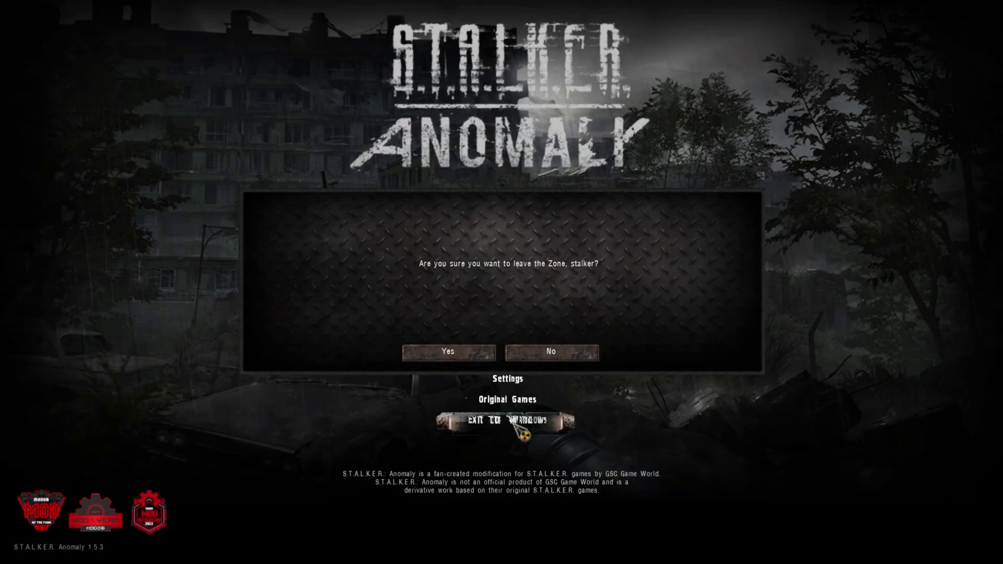
pyautogui.click(452, 353)
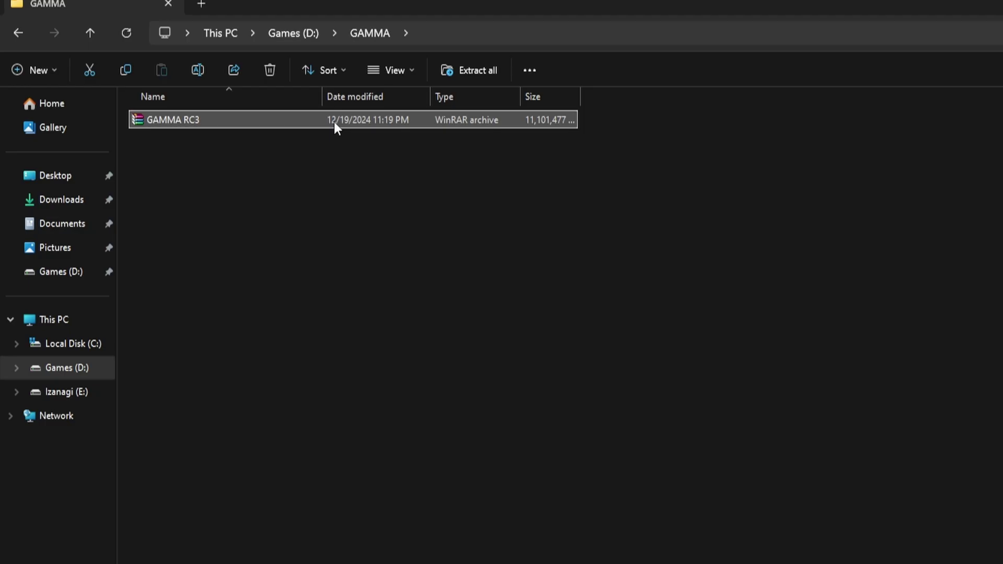
# Extract the GAMMA RC3 archive directly into D:\GAMMA with 7-Zip.
pyautogui.rightClick(333, 124)
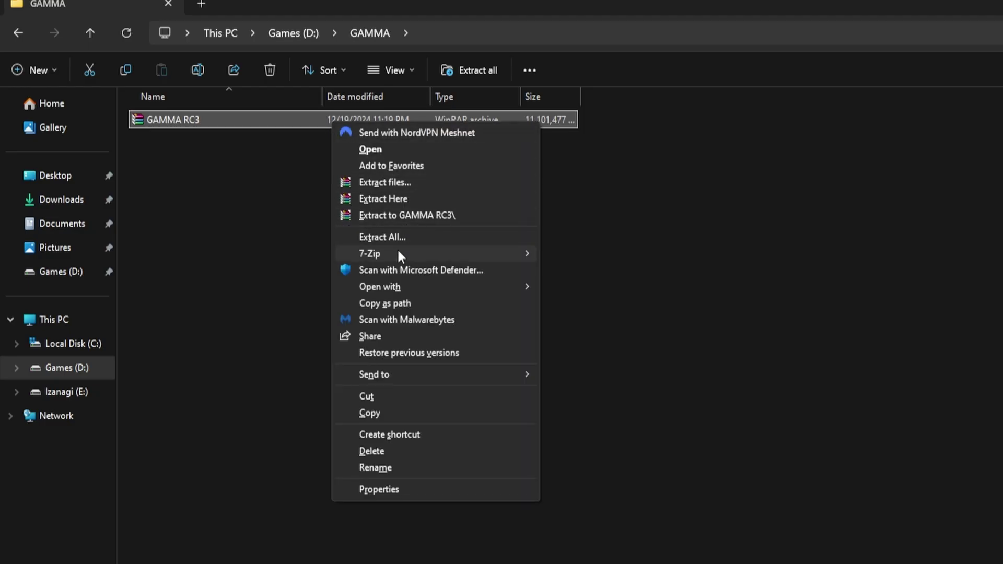
pyautogui.moveTo(436, 255)
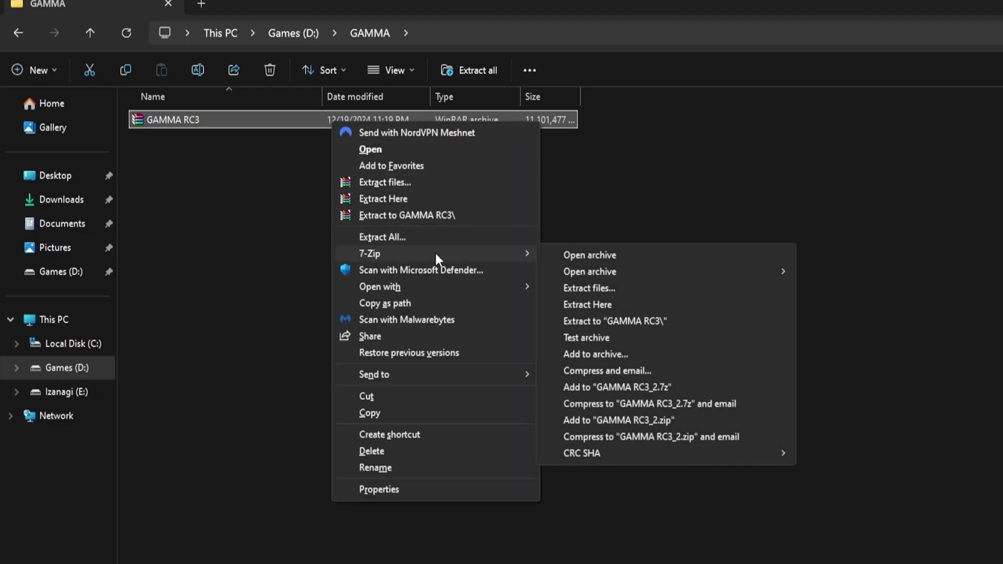
pyautogui.click(600, 304)
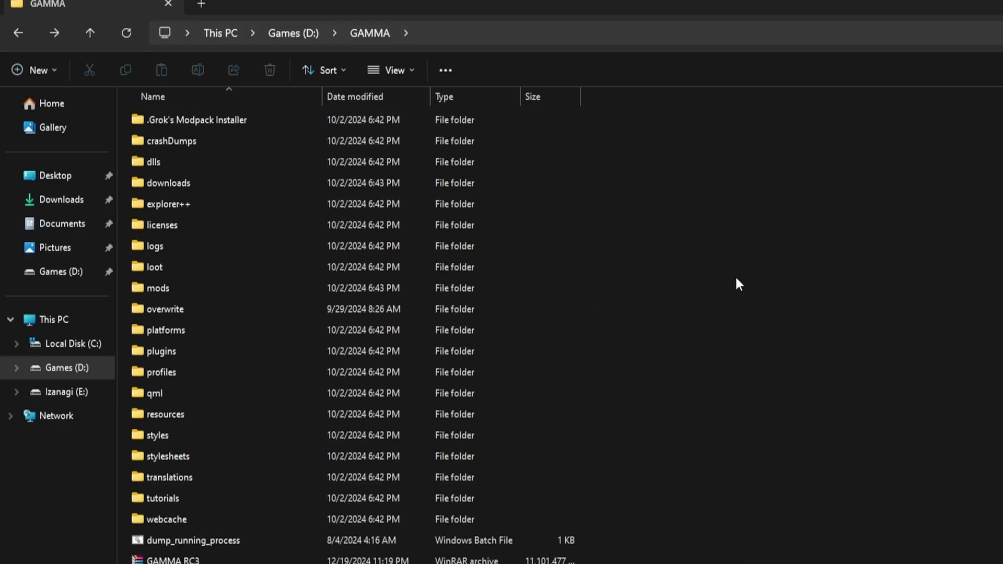
# Launch G.A.M.M.A. Launcher from the .Grok's Modpack Installer folder inside GAMMA.
pyautogui.doubleClick(239, 120)
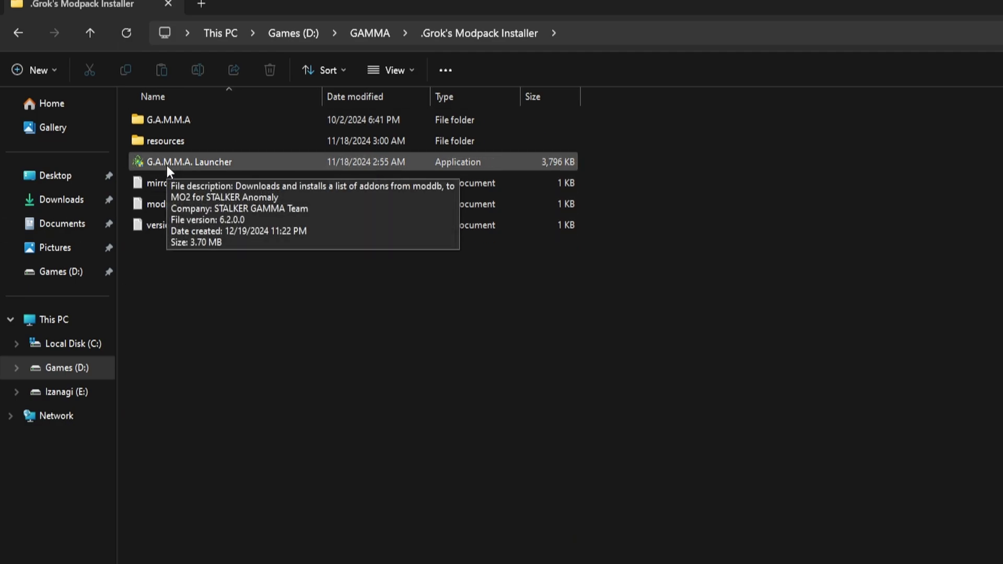
pyautogui.click(230, 163)
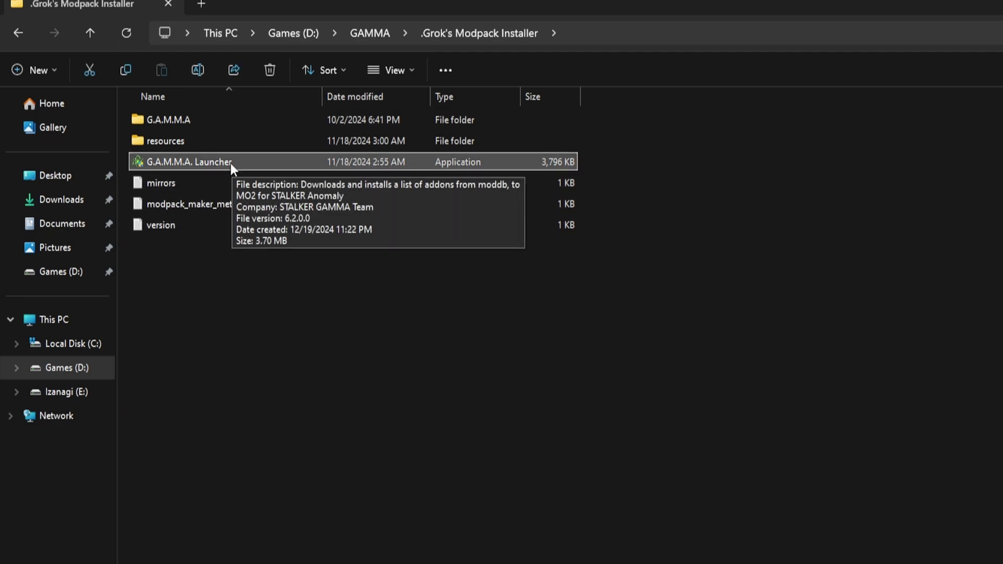
pyautogui.rightClick(231, 163)
pyautogui.click(295, 256)
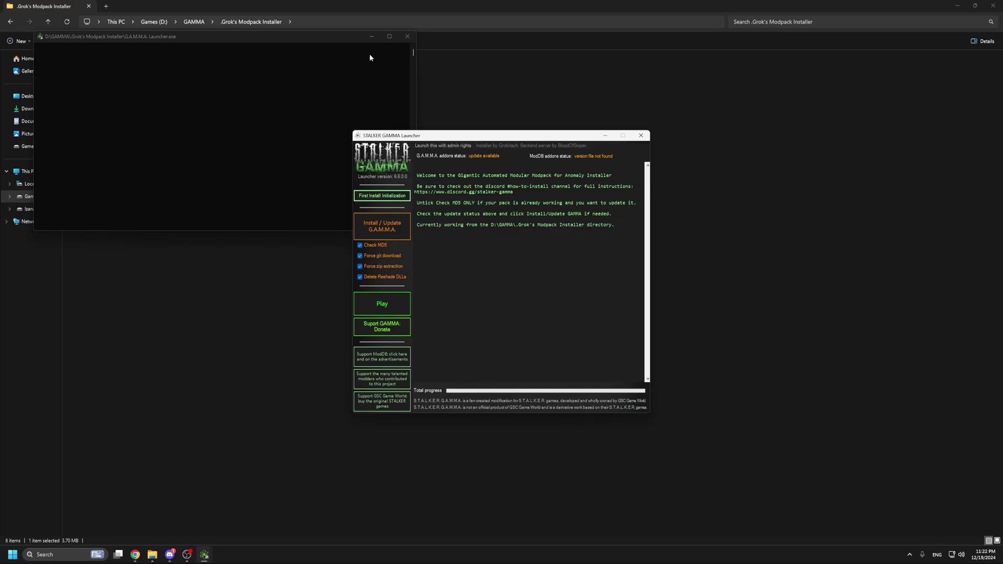
# Run First Install Initialization and set D:\Anomaly as the game folder managed by the Portable instance.
pyautogui.click(380, 198)
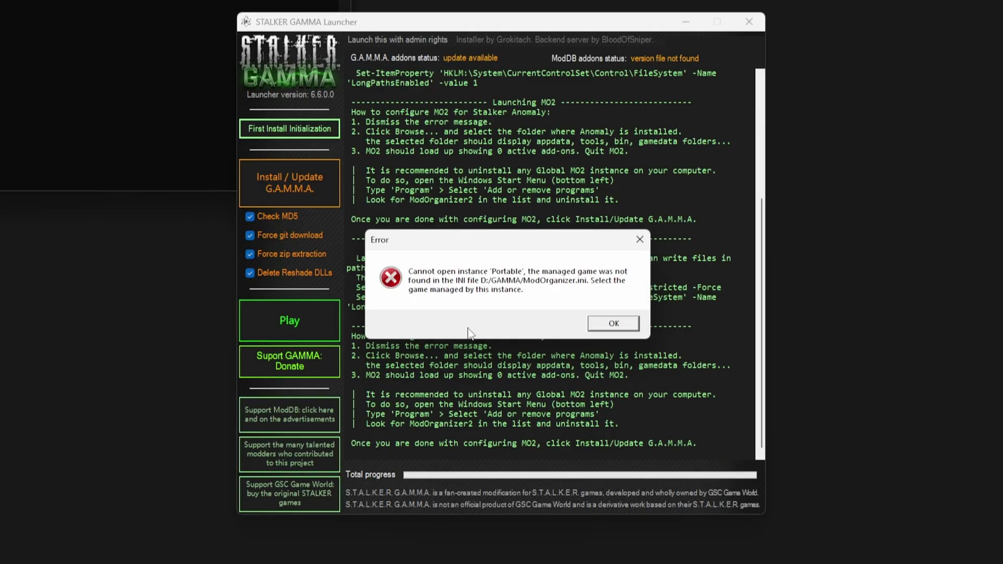
pyautogui.click(612, 324)
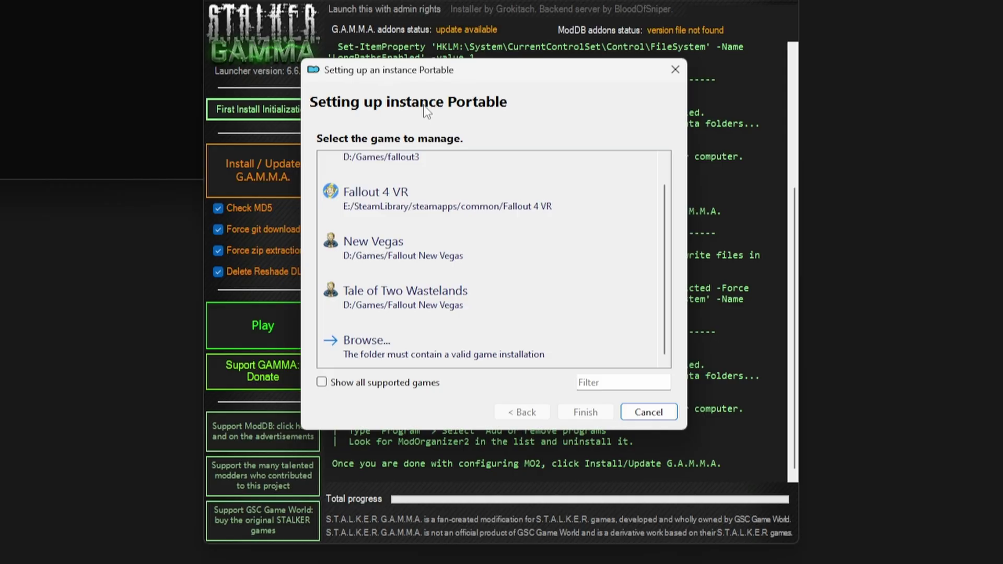
pyautogui.click(393, 355)
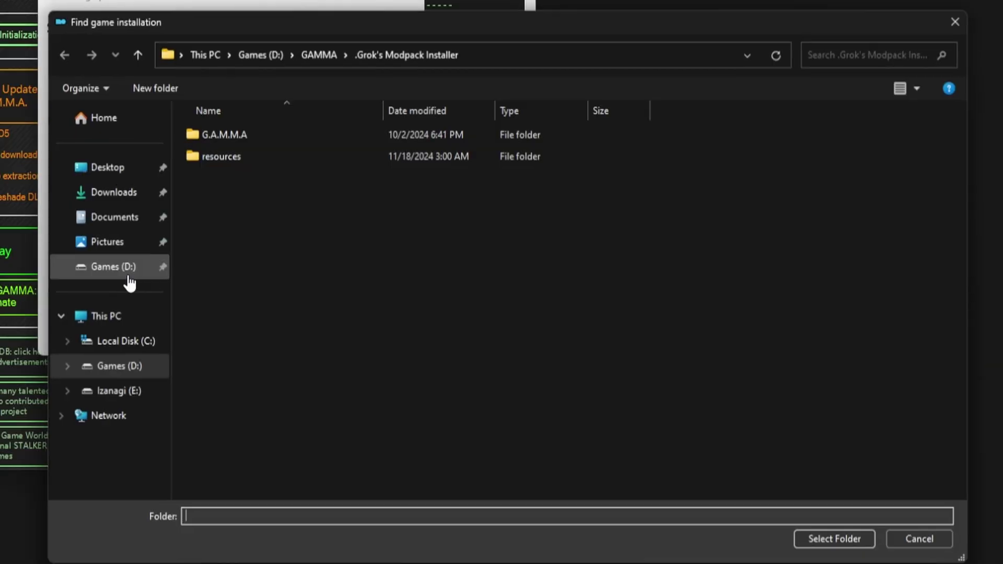
pyautogui.click(263, 51)
pyautogui.click(226, 131)
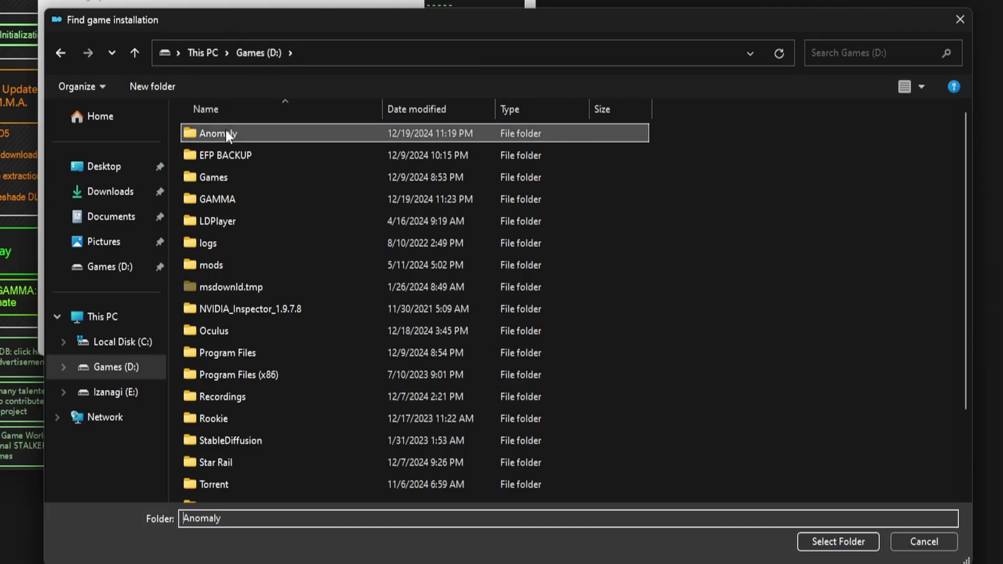
pyautogui.click(822, 541)
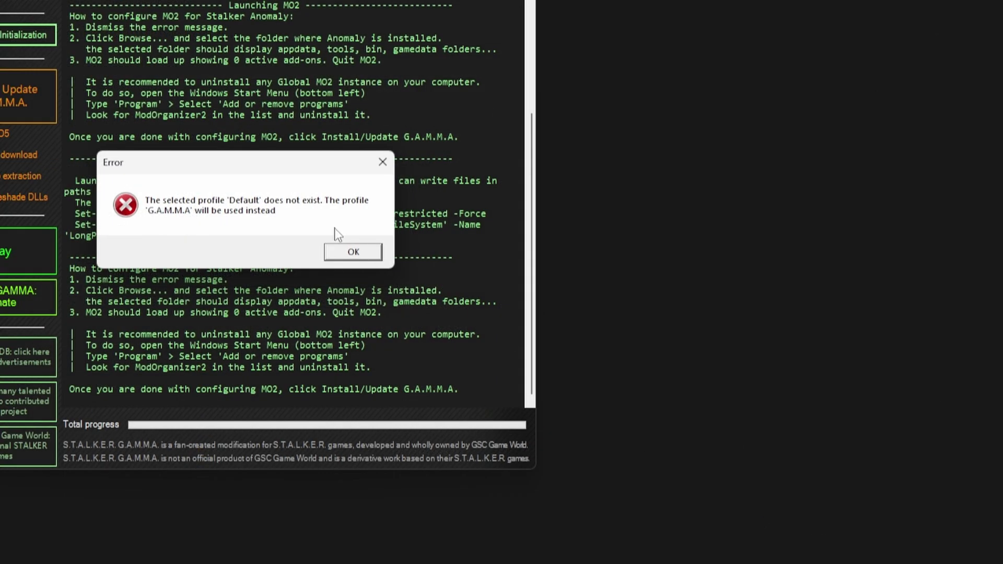
# Accept the G.A.M.M.A profile in place of Default and close Mod Organizer.
pyautogui.click(349, 248)
pyautogui.click(647, 296)
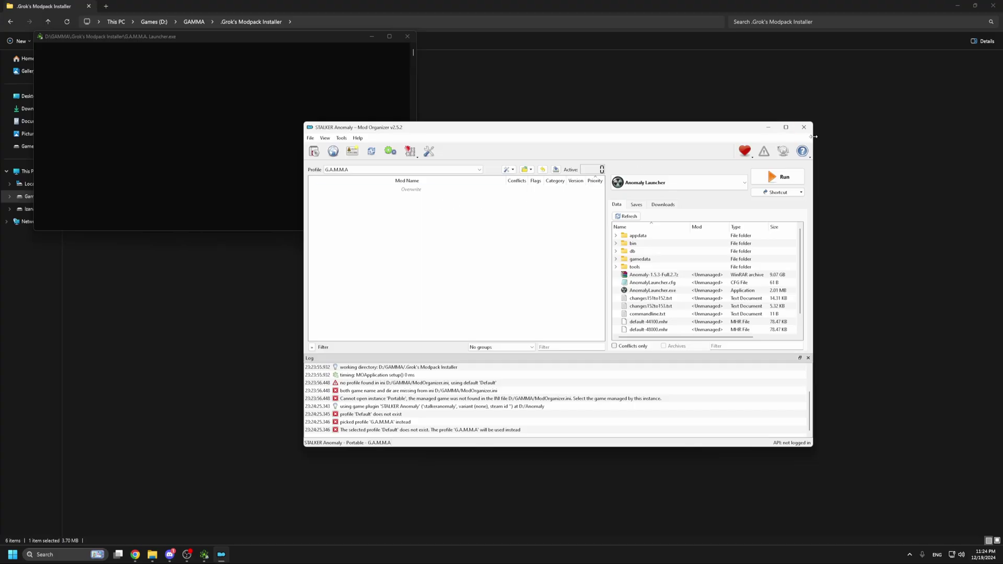
pyautogui.click(805, 128)
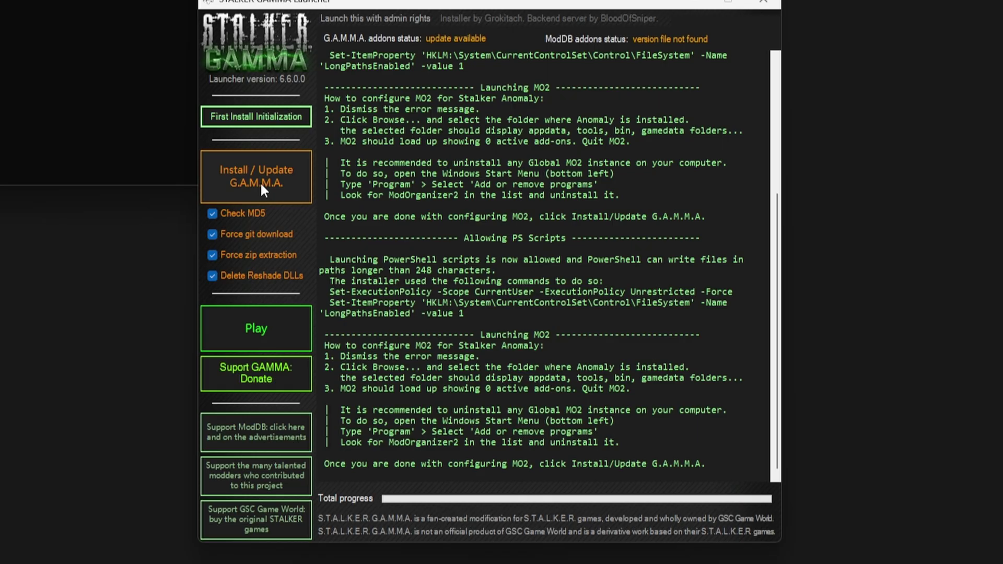
# Run the G.A.M.M.A. install/update and open Mod Organizer through Play to check the number of active mods.
pyautogui.click(261, 183)
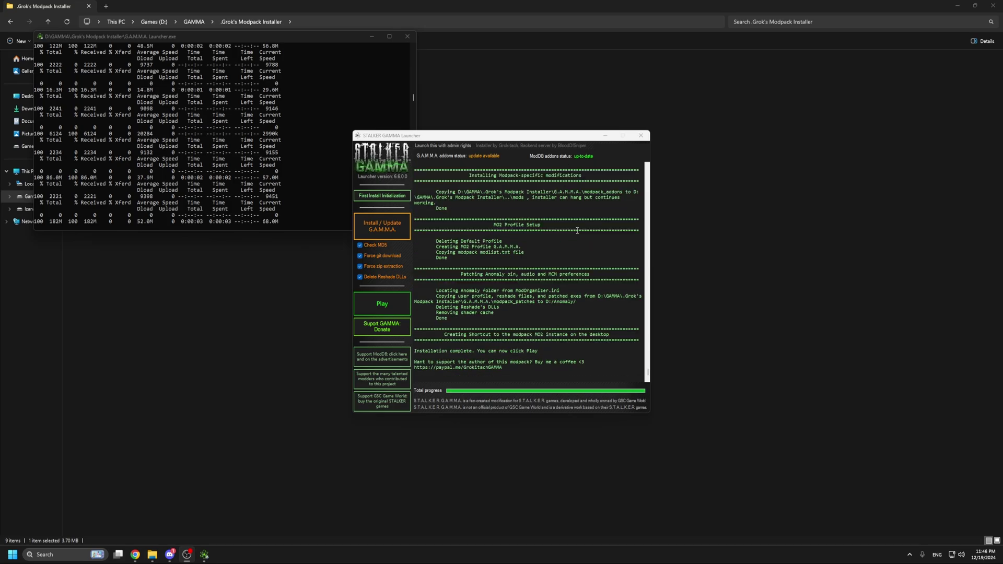
pyautogui.click(396, 311)
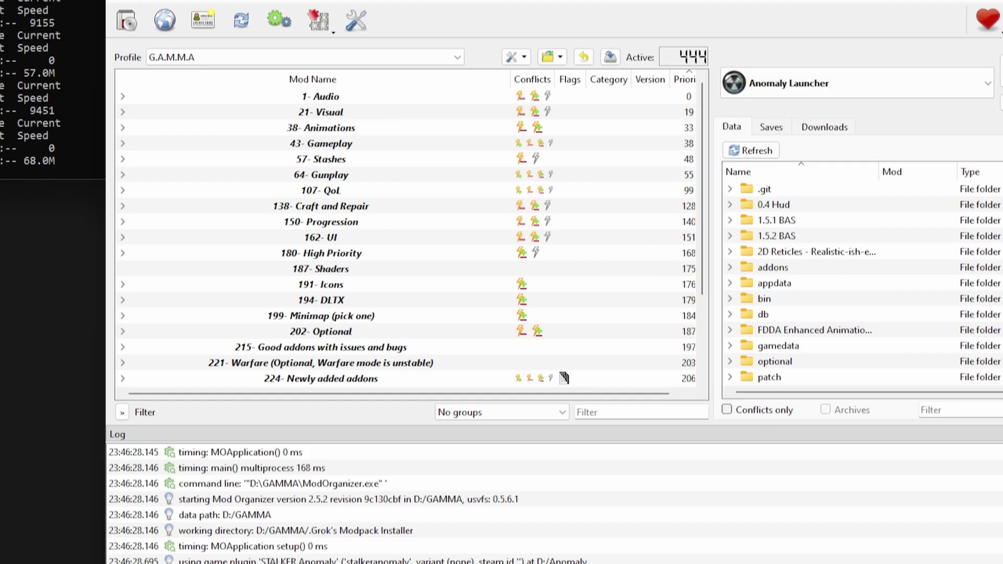
pyautogui.moveTo(699, 64)
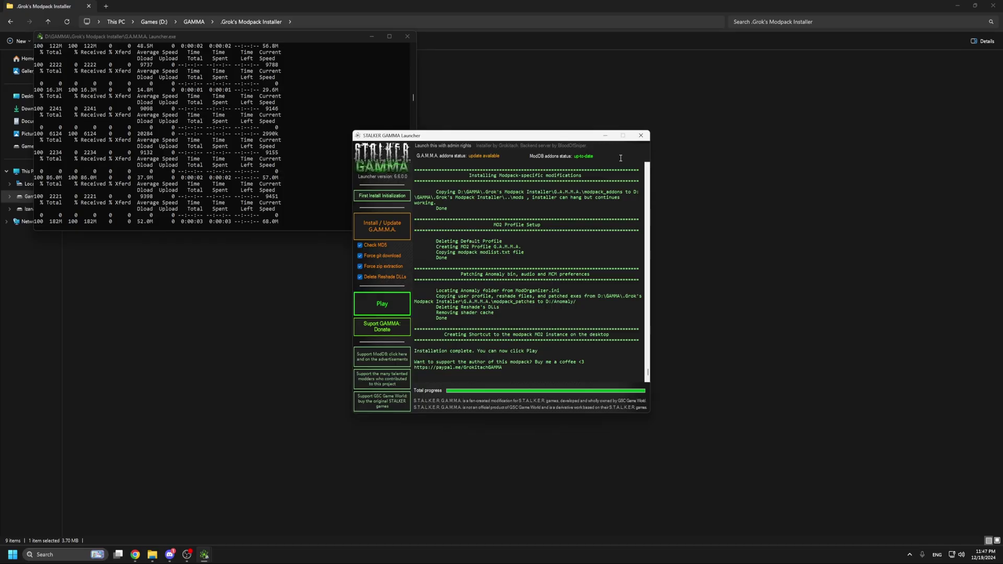
# Close and reopen G.A.M.M.A. Launcher from its installer folder, and run the G.A.M.M.A. install/update again.
pyautogui.click(641, 136)
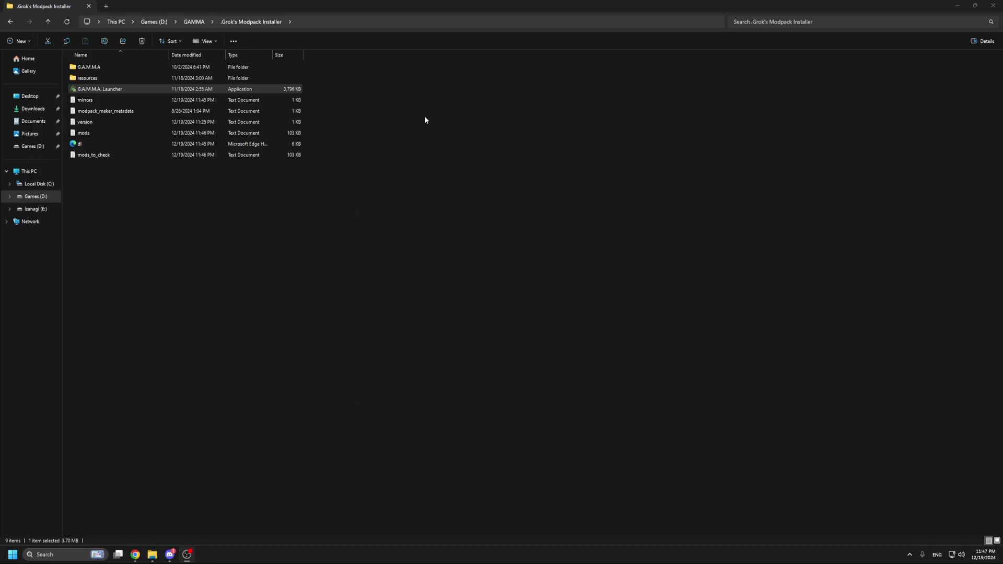
pyautogui.rightClick(110, 87)
pyautogui.click(157, 109)
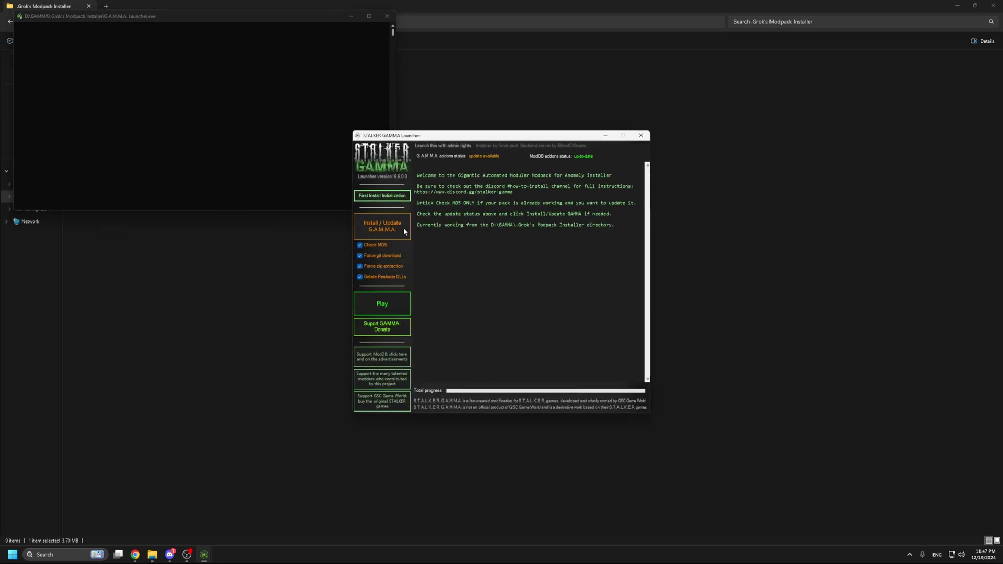
pyautogui.click(397, 230)
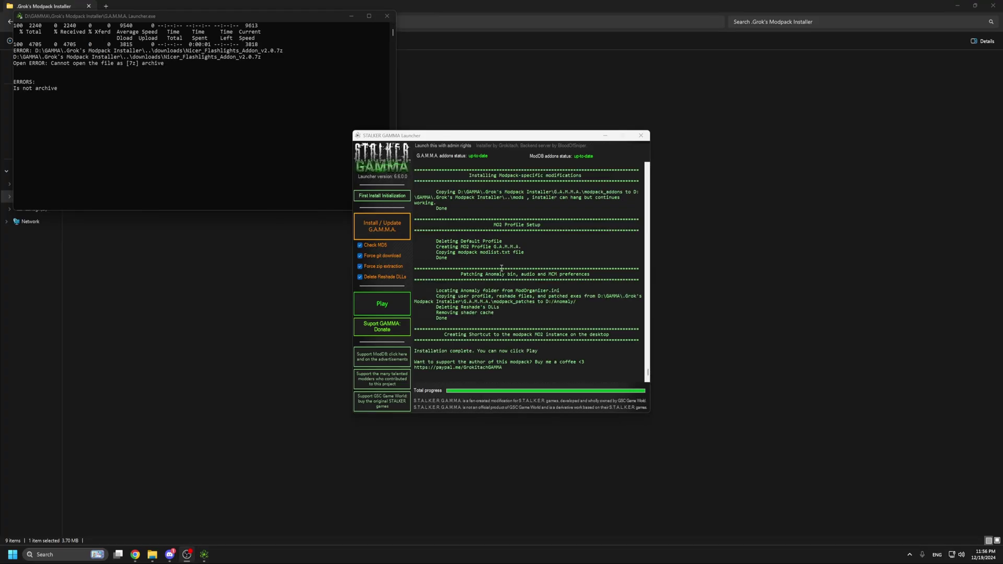
# Start the game through Mod Organizer's Anomaly Launcher with DirectX 11 (R4) and AVX support, and begin a new game.
pyautogui.click(385, 303)
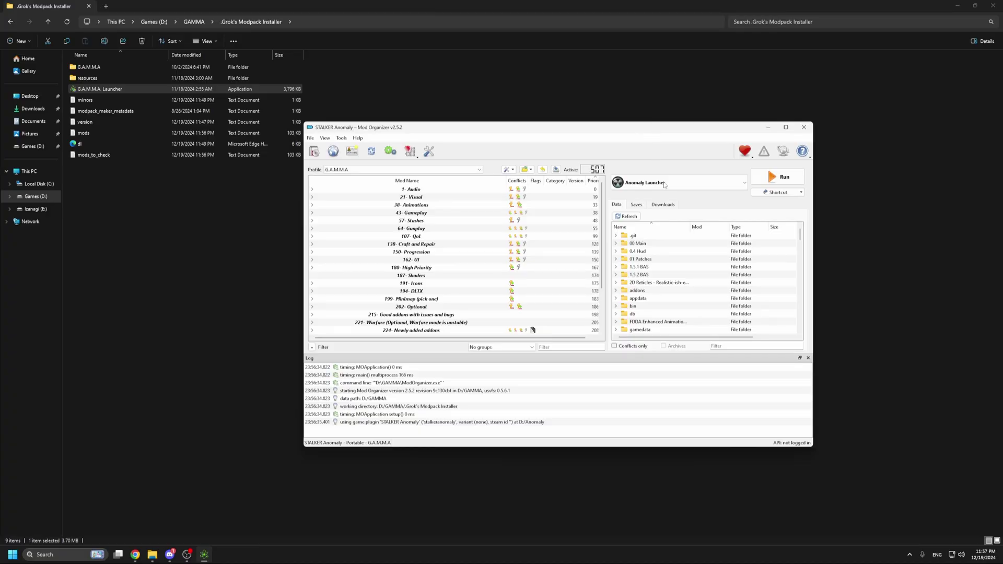
pyautogui.click(778, 177)
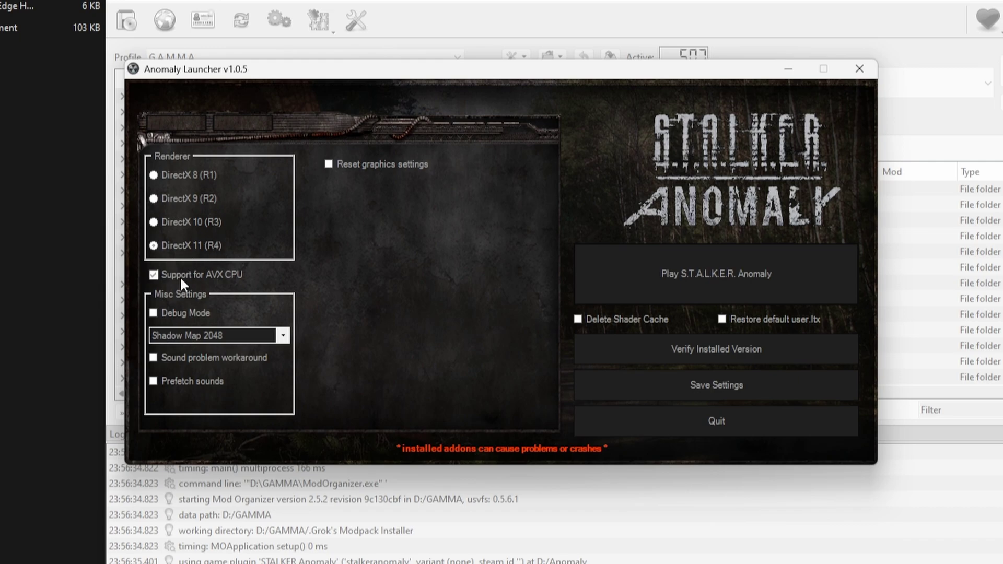
pyautogui.click(770, 277)
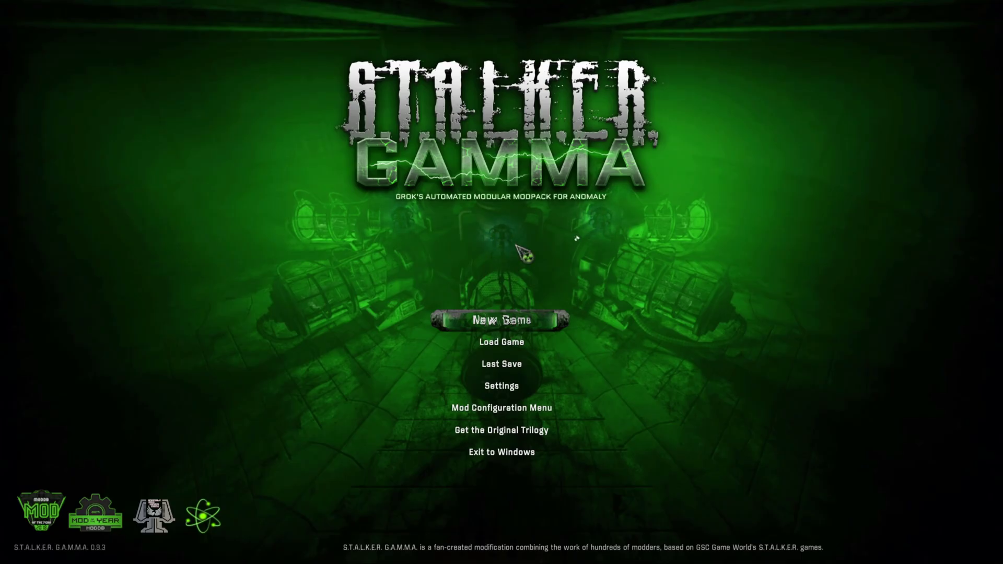
pyautogui.click(522, 324)
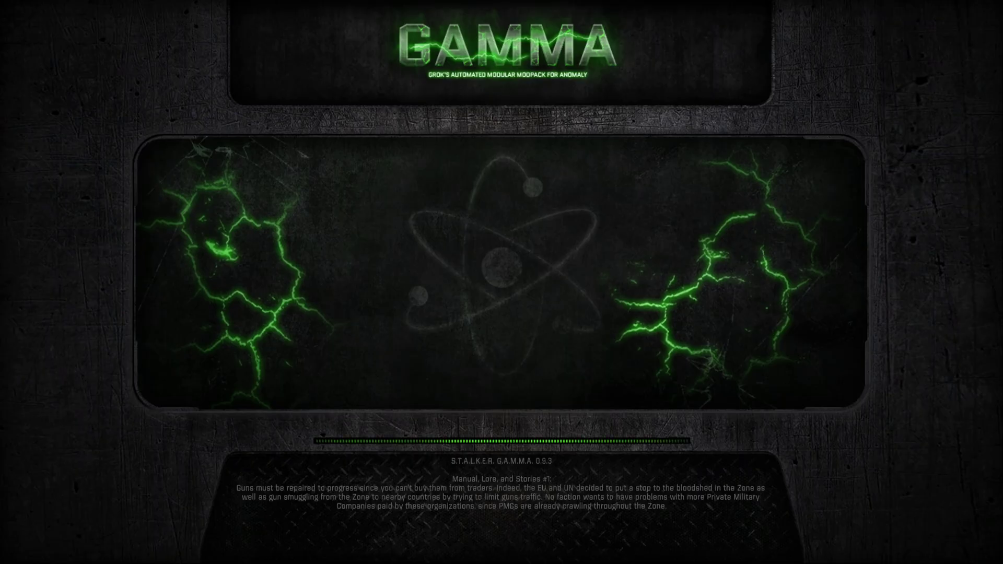
pyautogui.press('w')
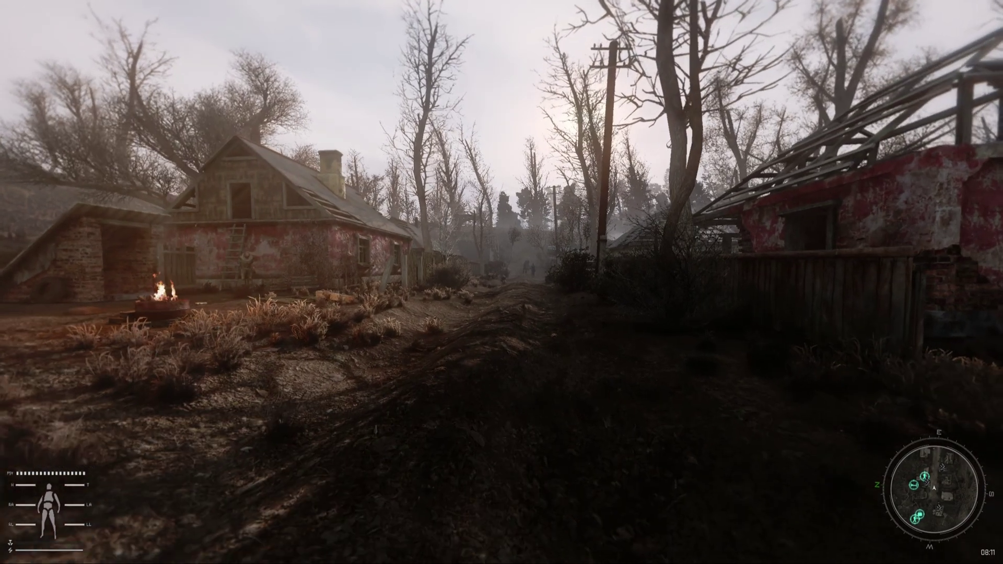
pyautogui.press('w')
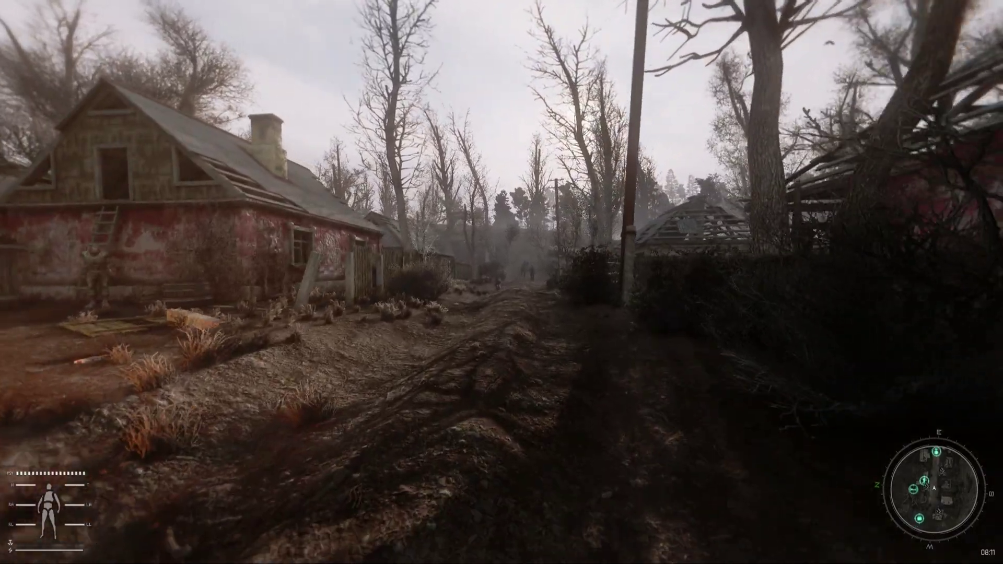
pyautogui.press('w')
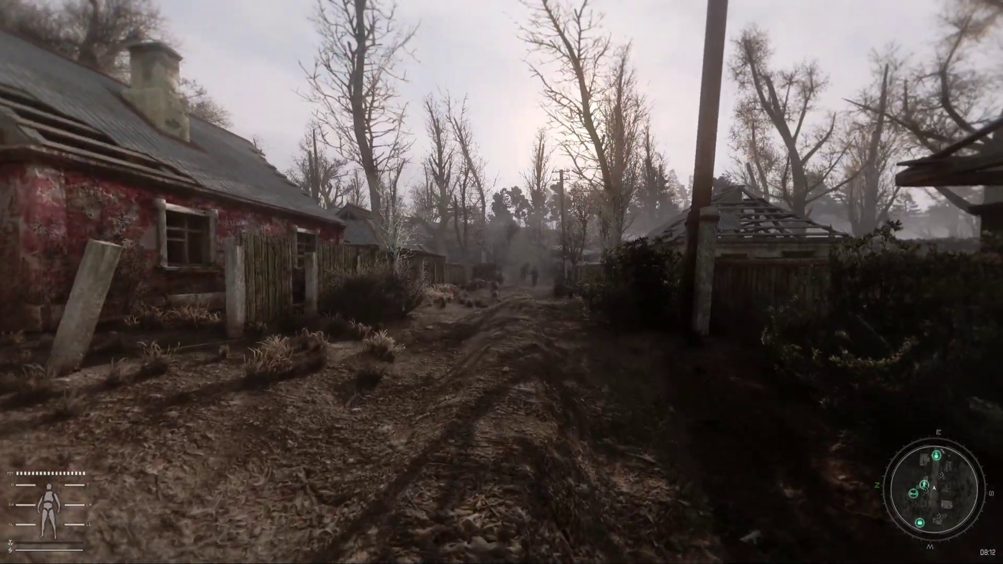
pyautogui.press('w')
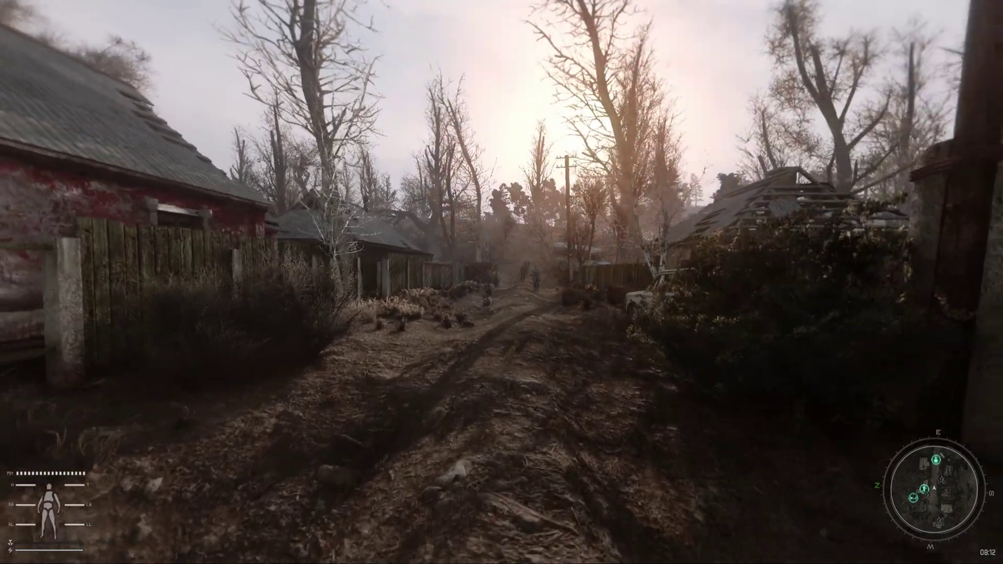
pyautogui.press('w')
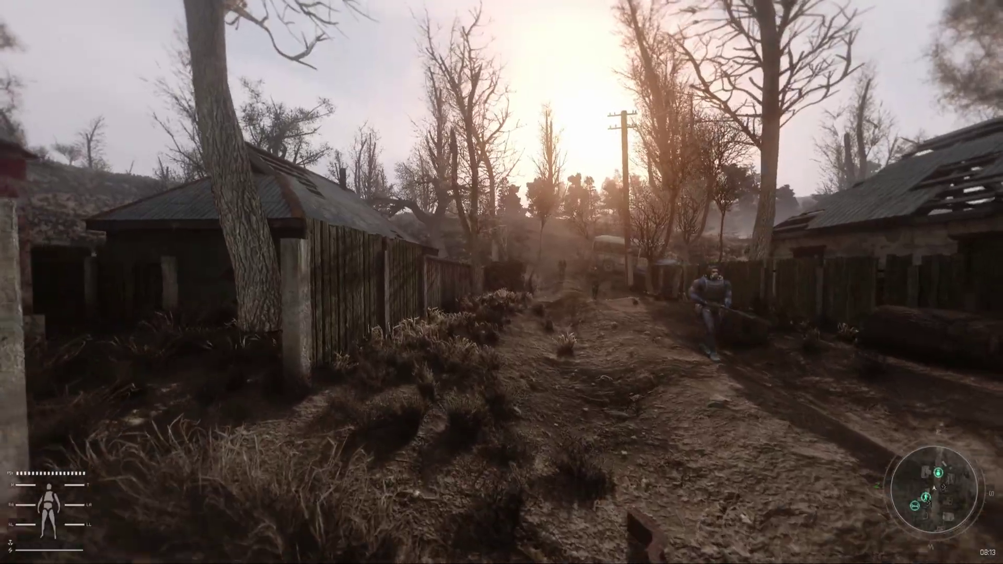
pyautogui.press('w')
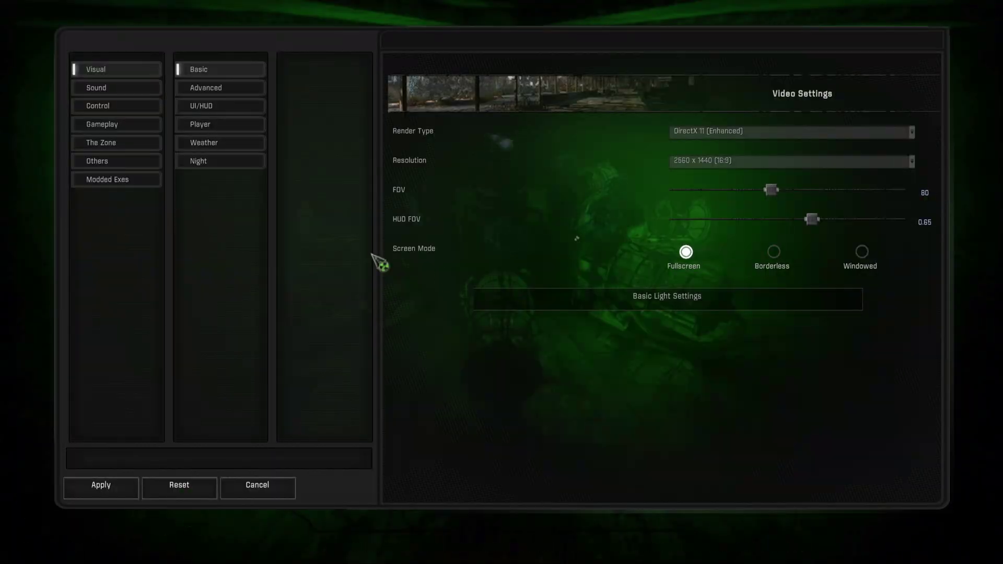
# Rebind Sprint to Shift in the game's control keybinds.
pyautogui.click(105, 106)
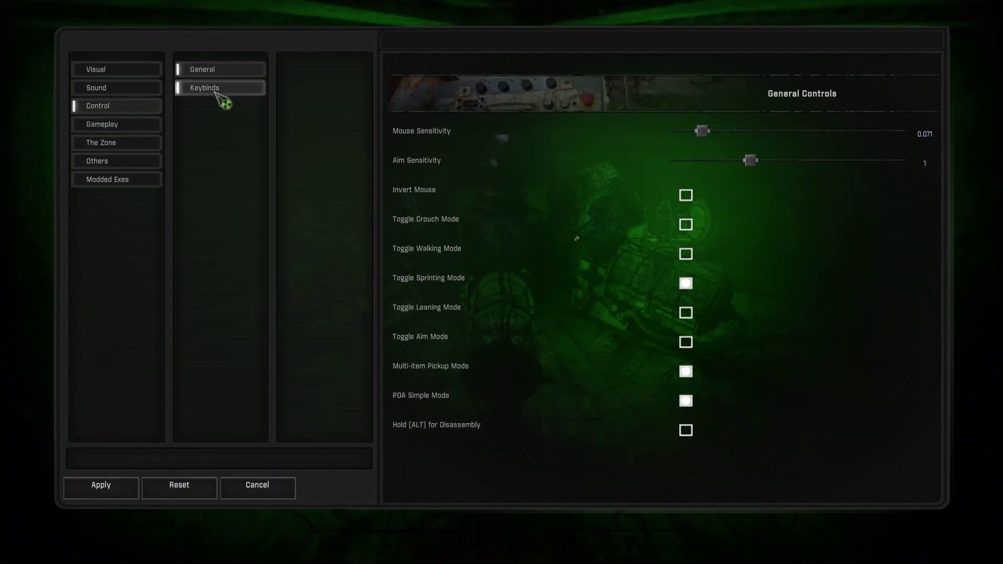
pyautogui.click(212, 89)
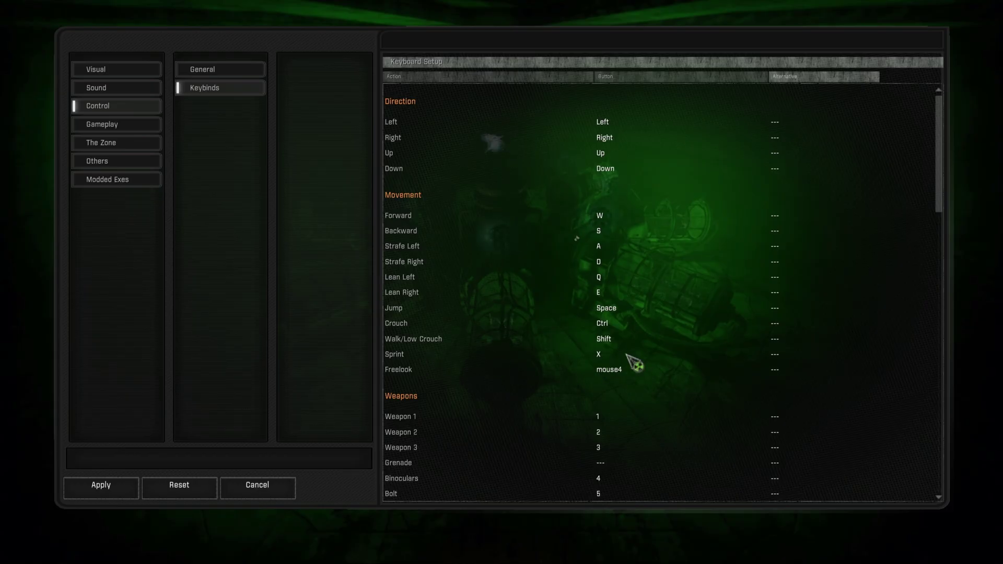
pyautogui.click(607, 357)
pyautogui.press('shift')
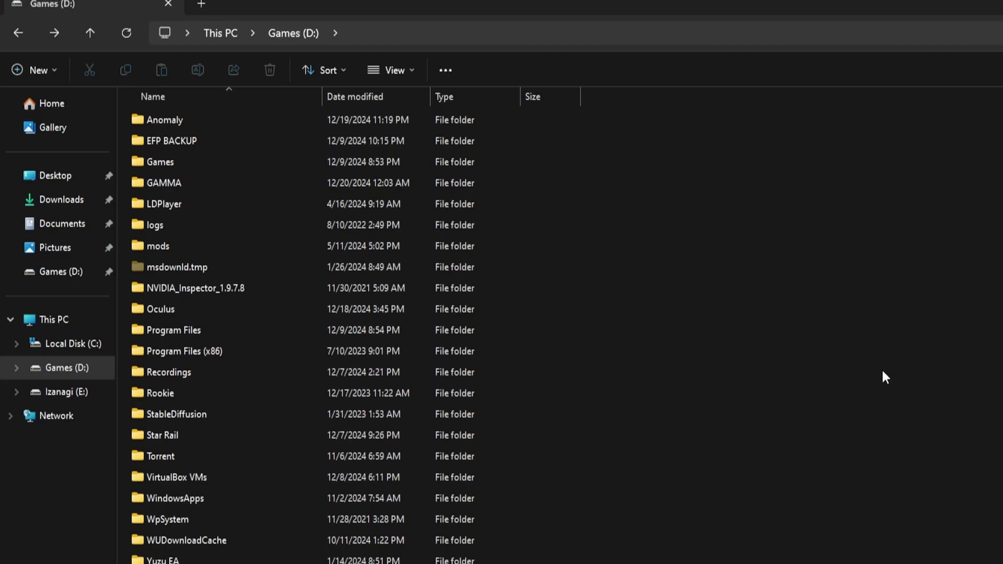
# Run G.A.M.M.A. Launcher as administrator from D:\GAMMA\.Grok's Modpack Installer.
pyautogui.doubleClick(184, 183)
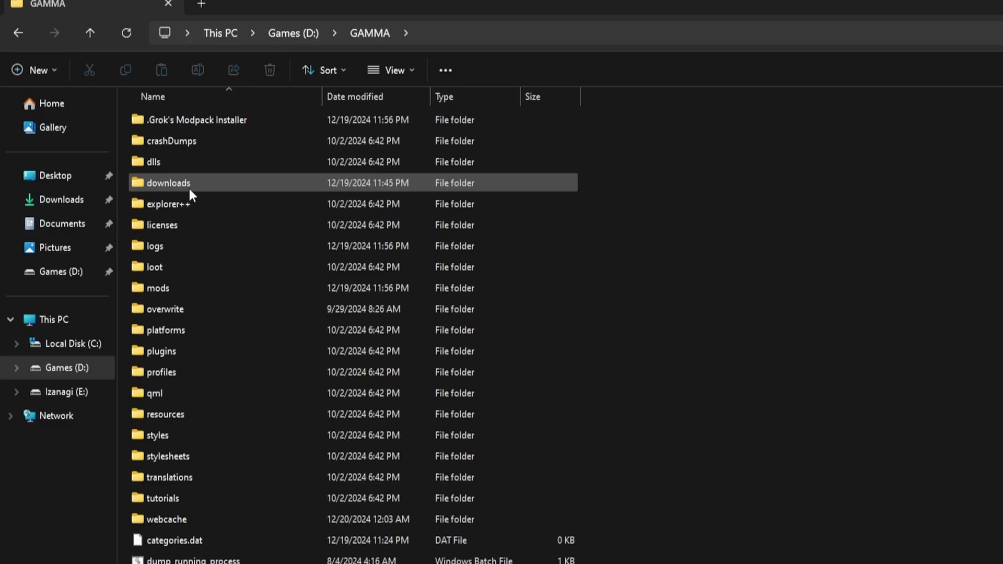
pyautogui.doubleClick(222, 120)
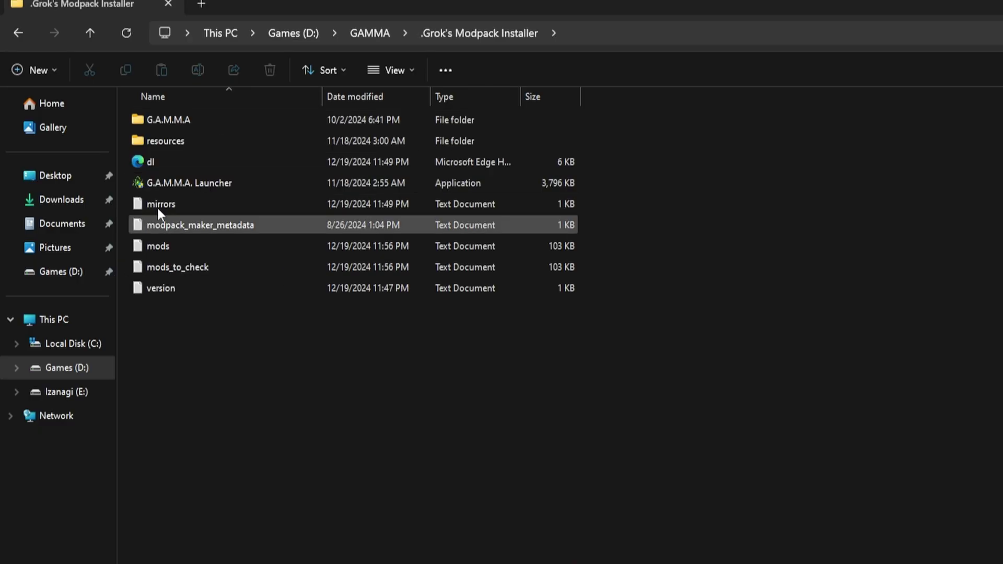
pyautogui.rightClick(194, 182)
pyautogui.keyDown('shift'); pyautogui.rightClick(172, 184); pyautogui.keyUp('shift')
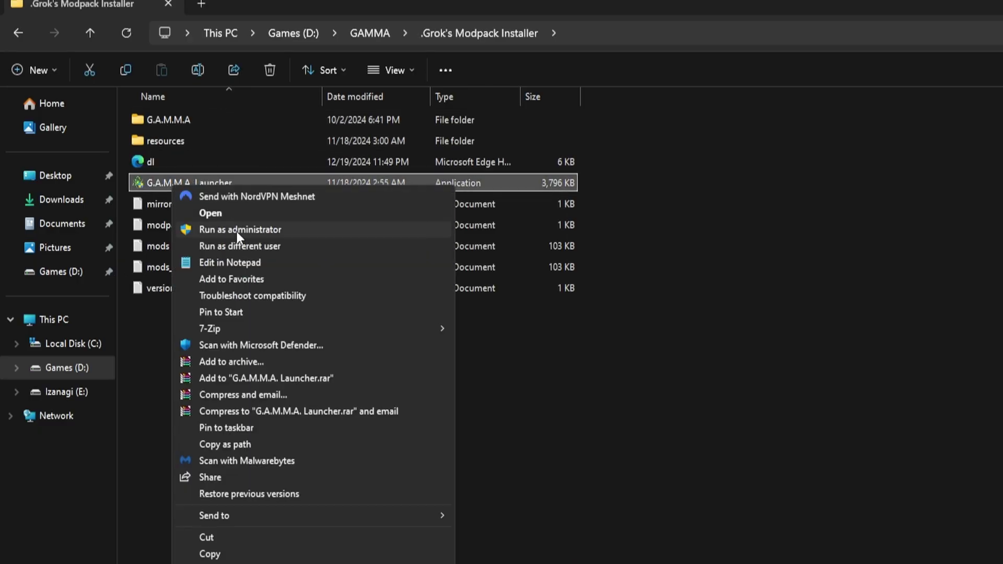
pyautogui.click(230, 227)
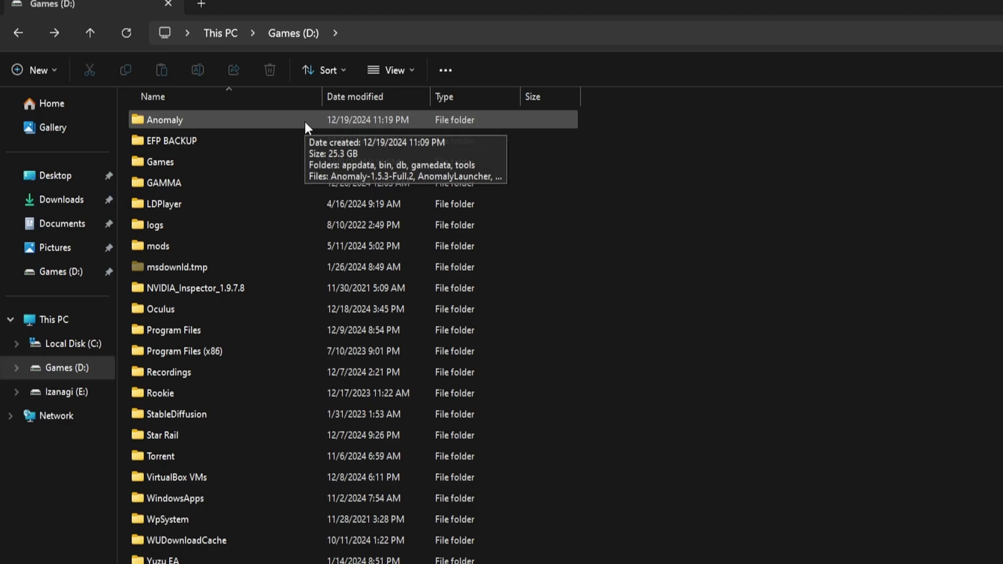
# Open the appdata folder inside D:\Anomaly.
pyautogui.doubleClick(305, 121)
pyautogui.doubleClick(304, 120)
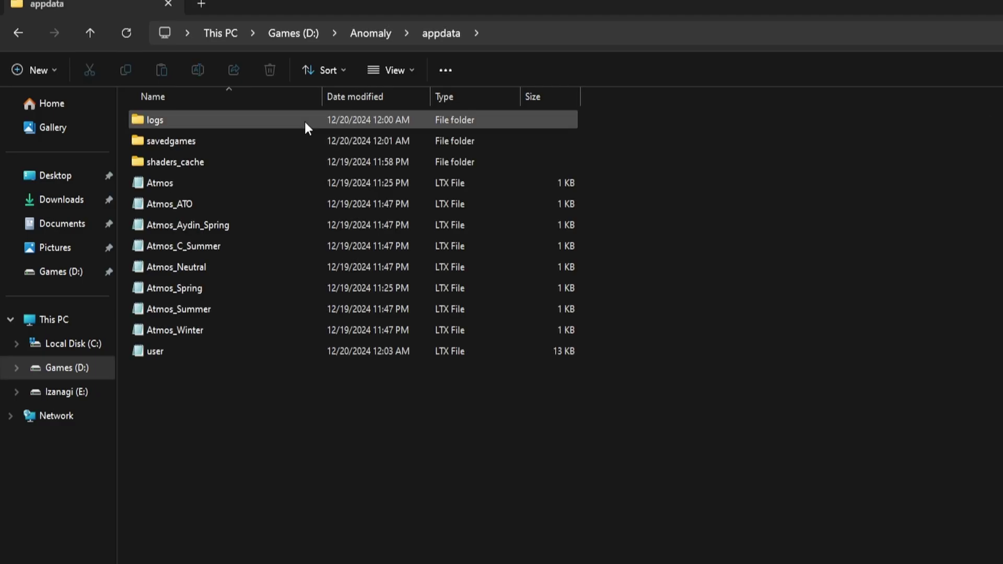